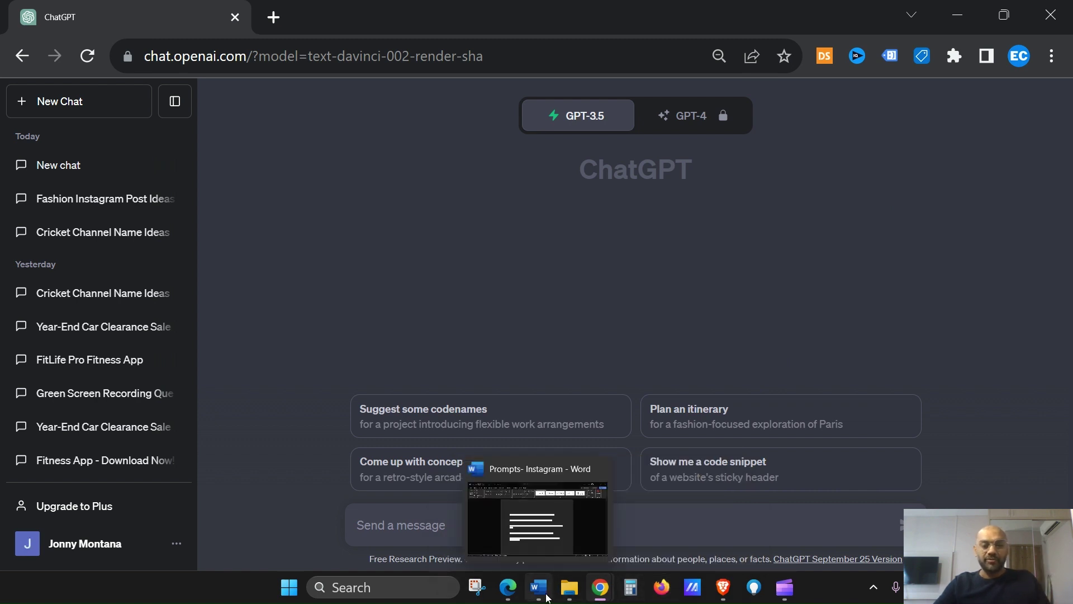
Paste the first Word prompt, asking for ten Instagram post ideas, into the chat.
{"action": "left_click", "coordinate": [569, 538]}
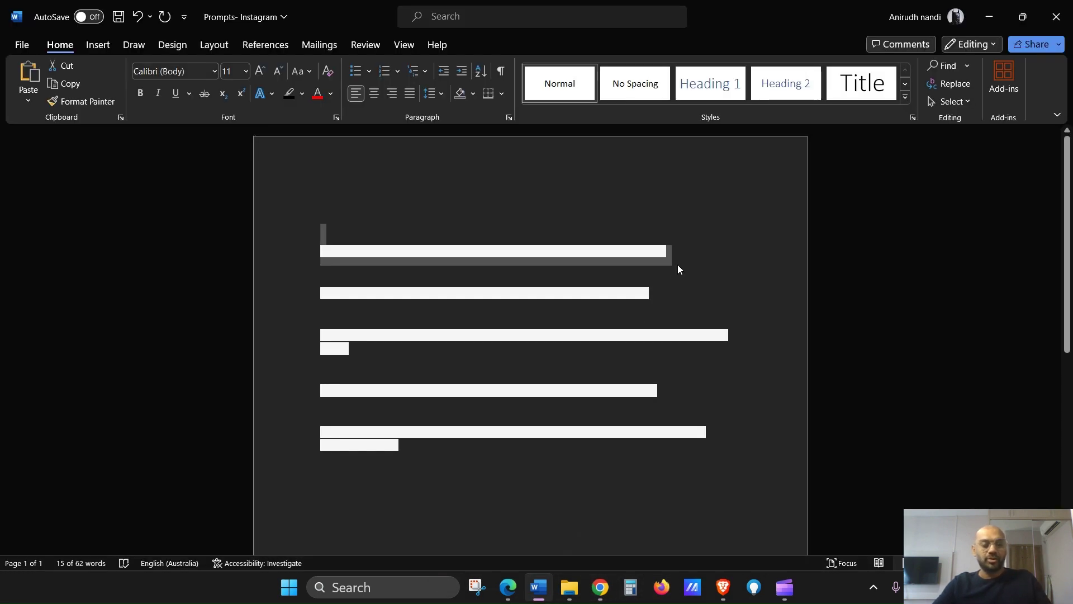
{"action": "key", "text": "alt+Tab"}
{"action": "left_click", "coordinate": [399, 527]}
{"action": "type", "text": "Write a list of 10 Instagram post ideas for a [niche] brand targeting [your audience]."}
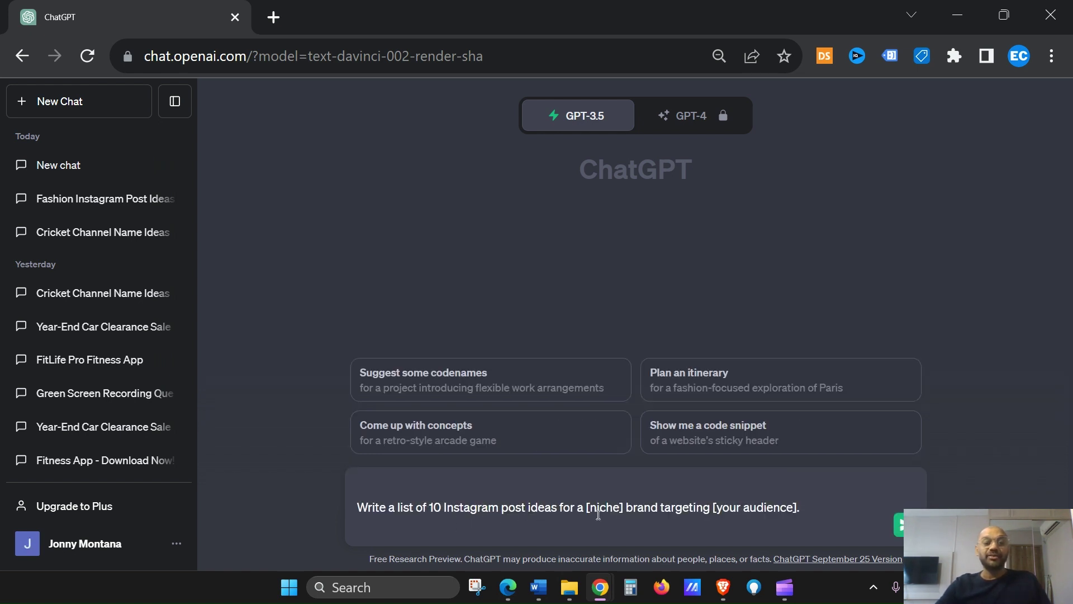
Replace the placeholders with 'herbal oil' and 'my audience' and send the prompt.
{"action": "left_click", "coordinate": [625, 506]}
{"action": "key", "text": "BackSpace"}
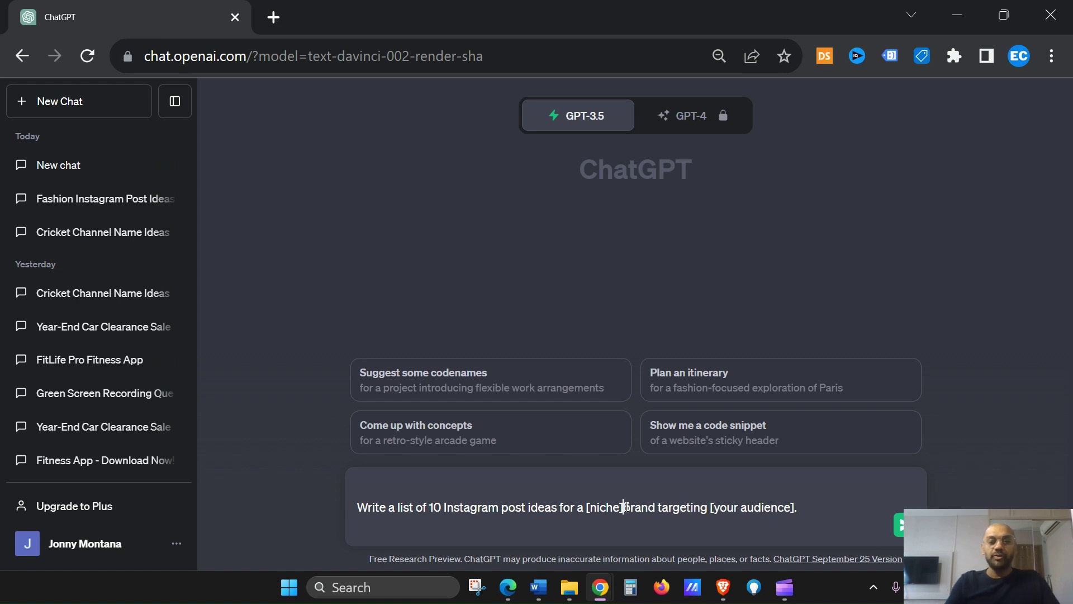
{"action": "key", "text": "BackSpace"}
{"action": "key", "text": "BackSpace"}
{"action": "key", "text": "BackSpace"}
{"action": "key", "text": "BackSpace"}
{"action": "key", "text": "BackSpace"}
{"action": "key", "text": "BackSpace"}
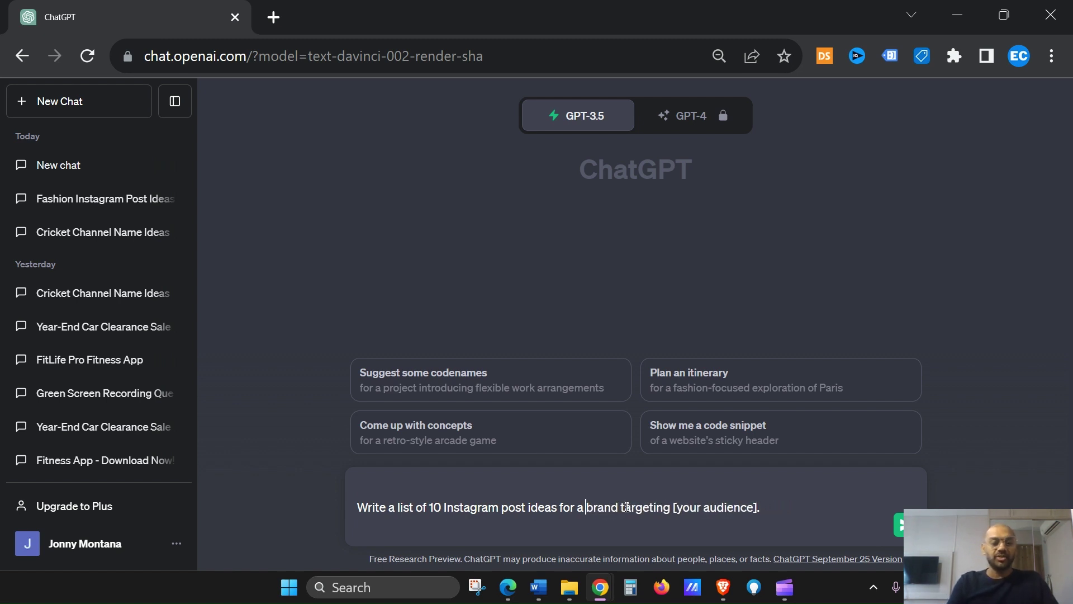
{"action": "type", "text": "herbal "}
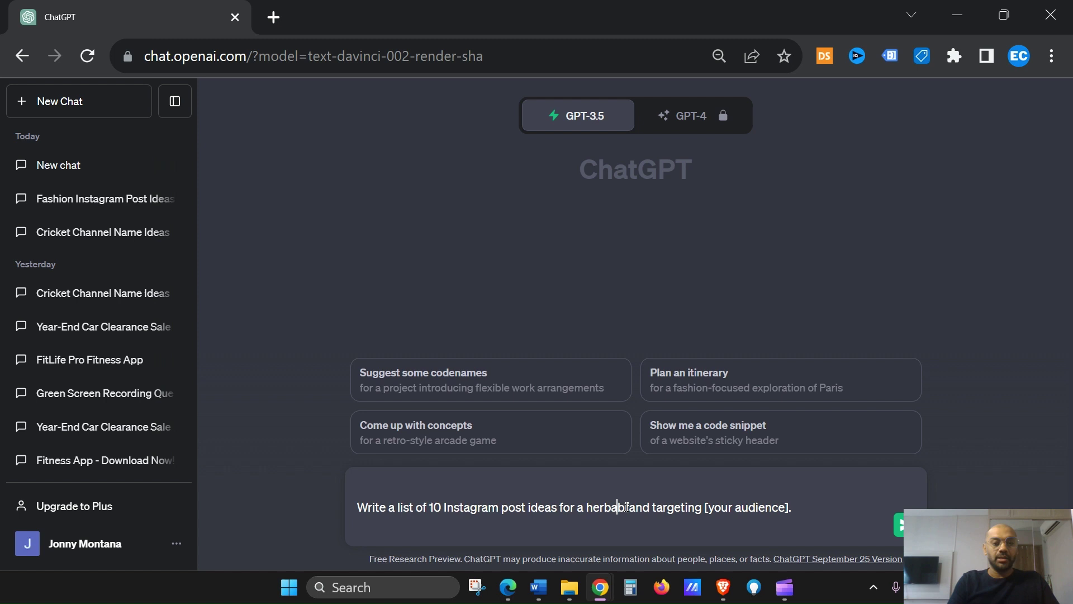
{"action": "type", "text": "oil"}
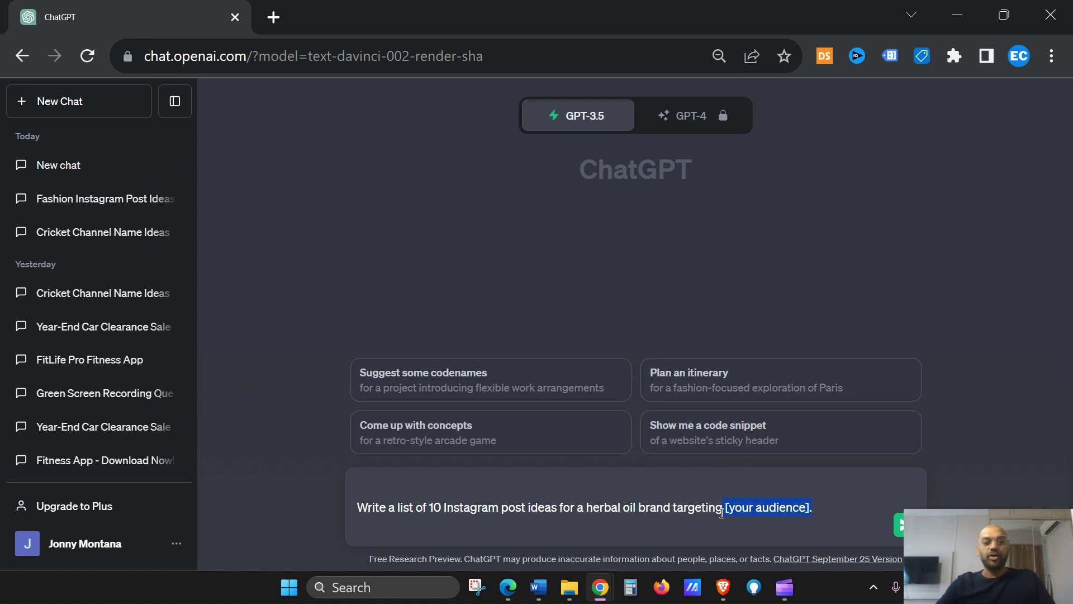
{"action": "key", "text": "BackSpace"}
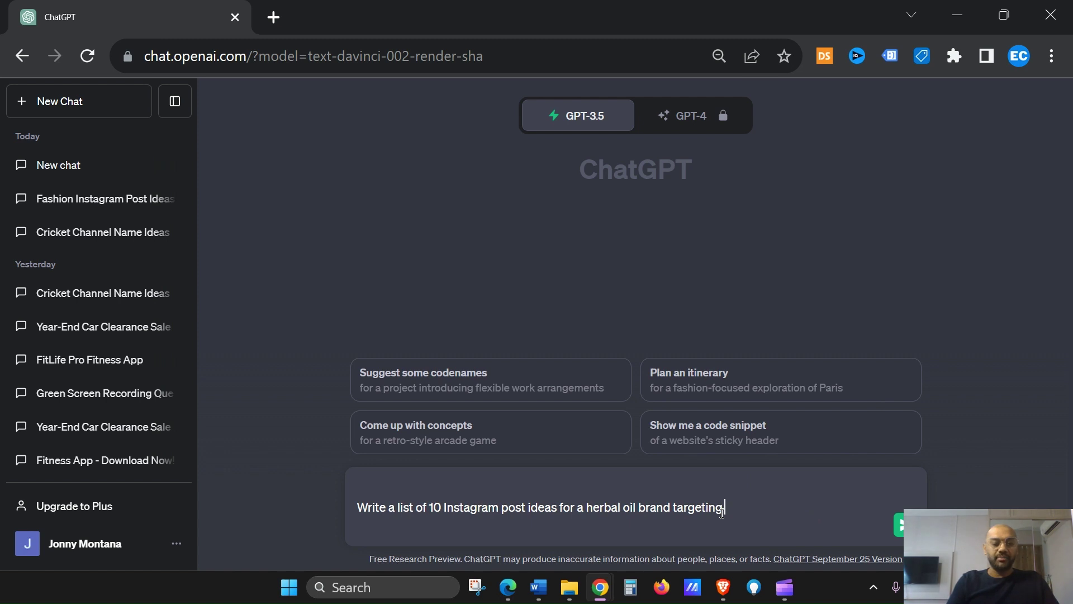
{"action": "type", "text": "myau"}
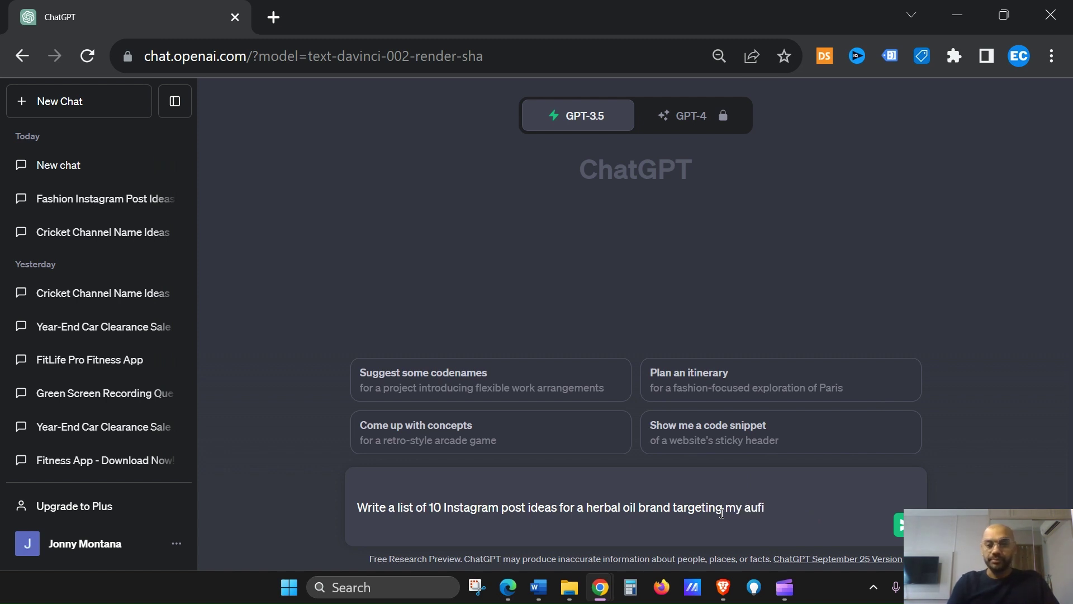
{"action": "type", "text": "dience"}
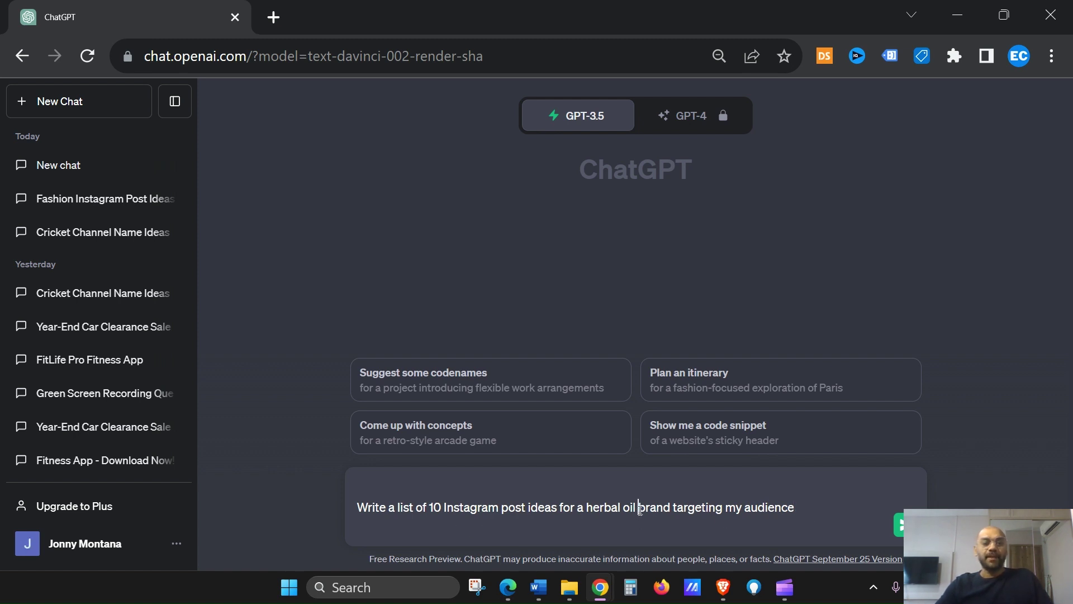
{"action": "left_click_drag", "start_coordinate": [639, 509], "coordinate": [607, 511]}
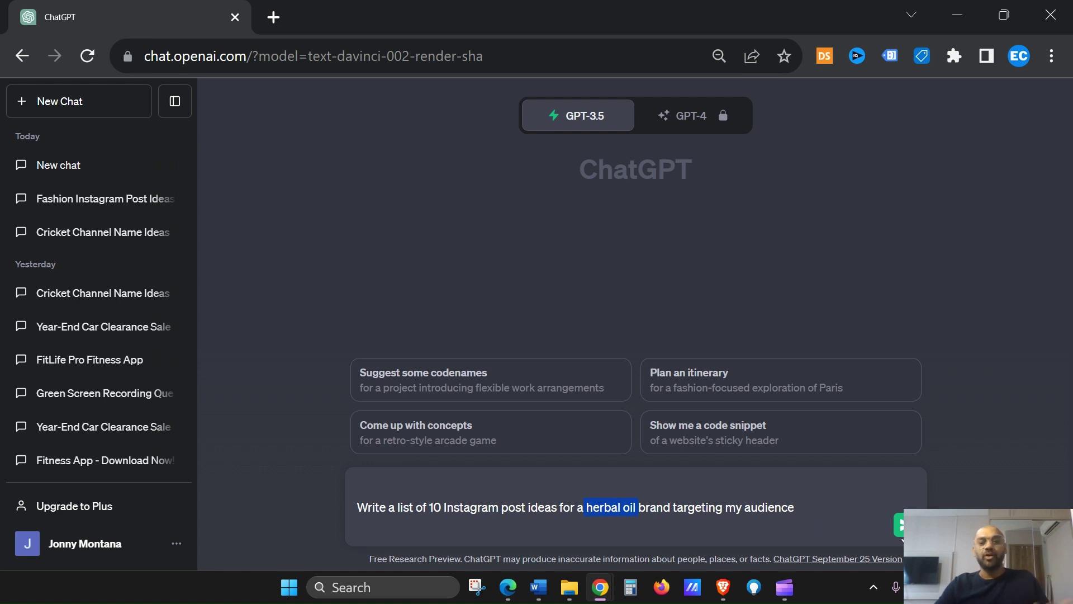
{"action": "key", "text": "Return"}
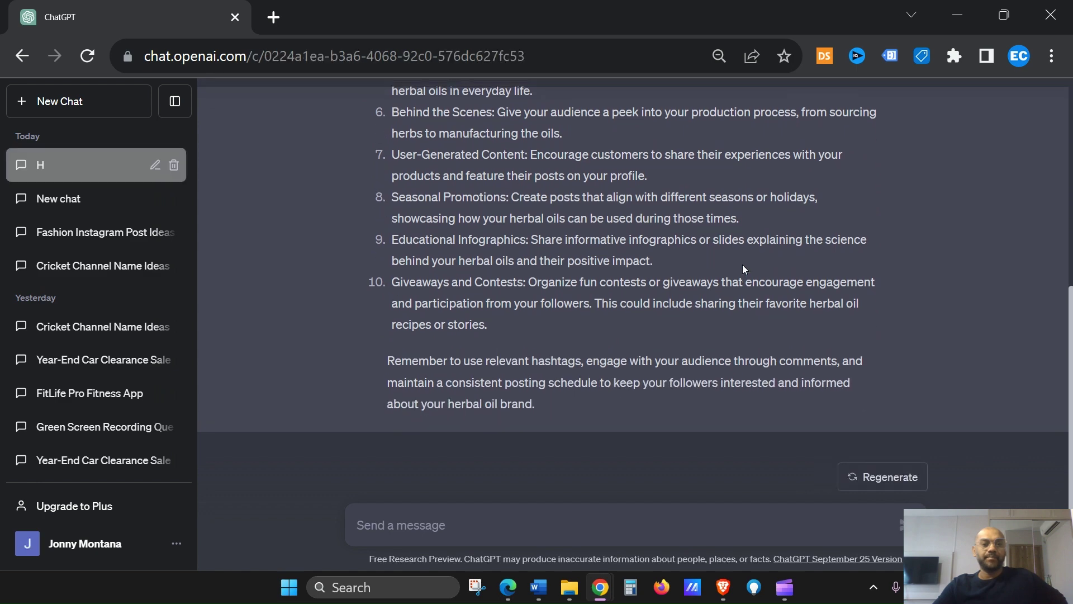
{"action": "scroll", "coordinate": [742, 263], "scroll_direction": "up", "scroll_amount": 5}
{"action": "scroll", "coordinate": [742, 264], "scroll_direction": "up", "scroll_amount": 1}
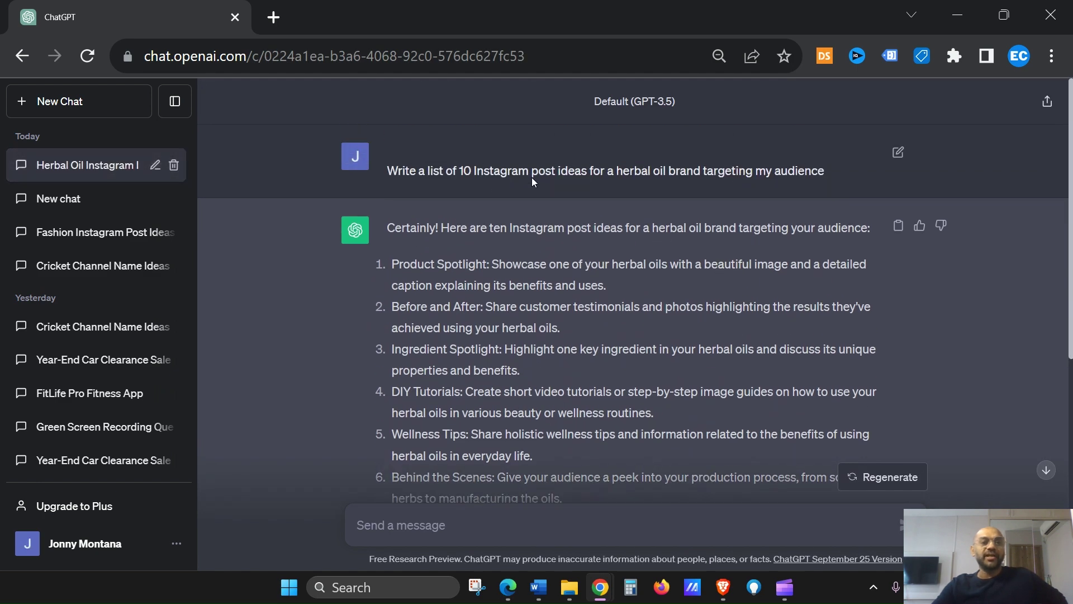
{"action": "scroll", "coordinate": [562, 220], "scroll_direction": "down", "scroll_amount": 1}
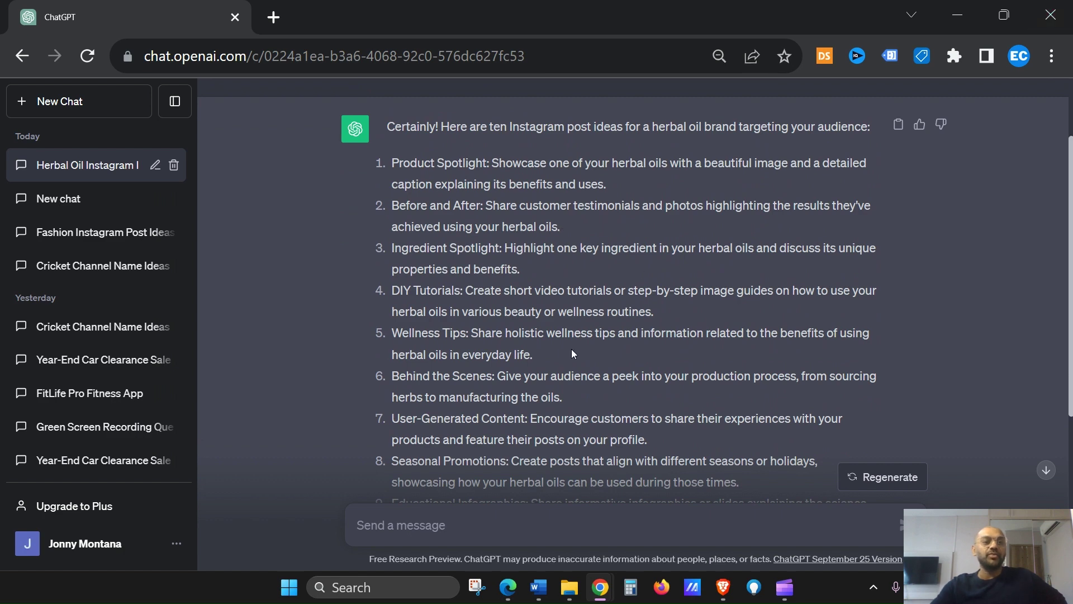
{"action": "scroll", "coordinate": [435, 251], "scroll_direction": "down", "scroll_amount": 1}
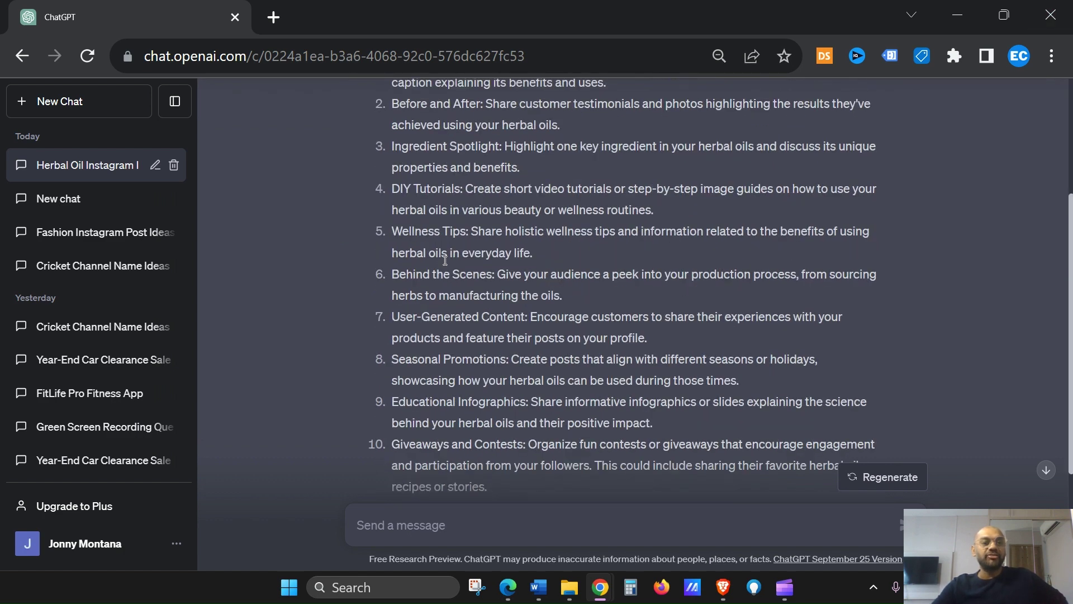
{"action": "scroll", "coordinate": [444, 260], "scroll_direction": "up", "scroll_amount": 1}
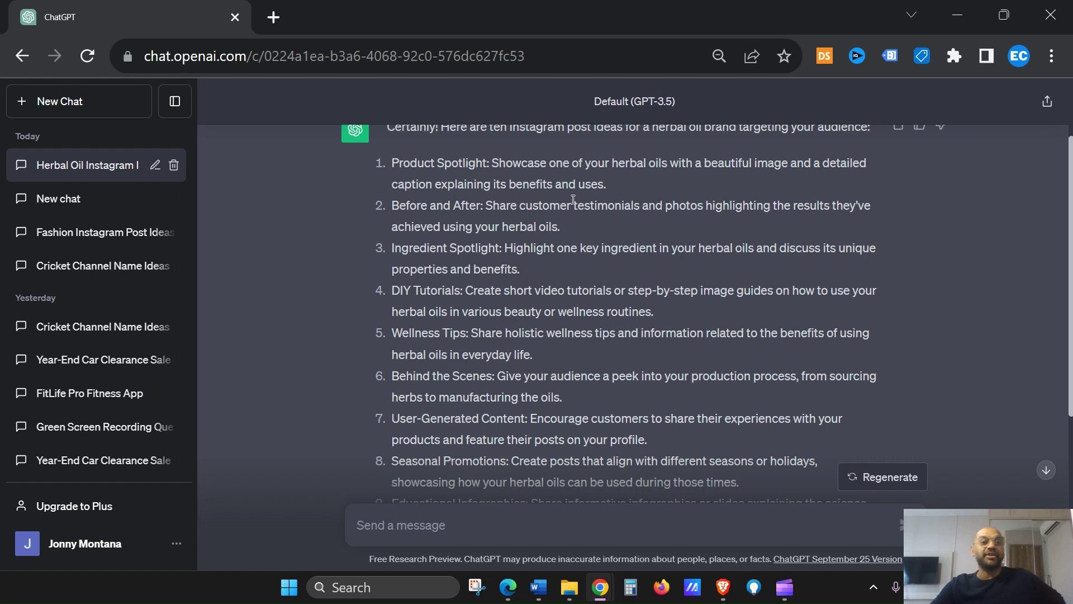
Read the ten herbal oil post ideas, briefly highlighting the Before and After idea title.
{"action": "left_click_drag", "start_coordinate": [392, 206], "coordinate": [479, 205]}
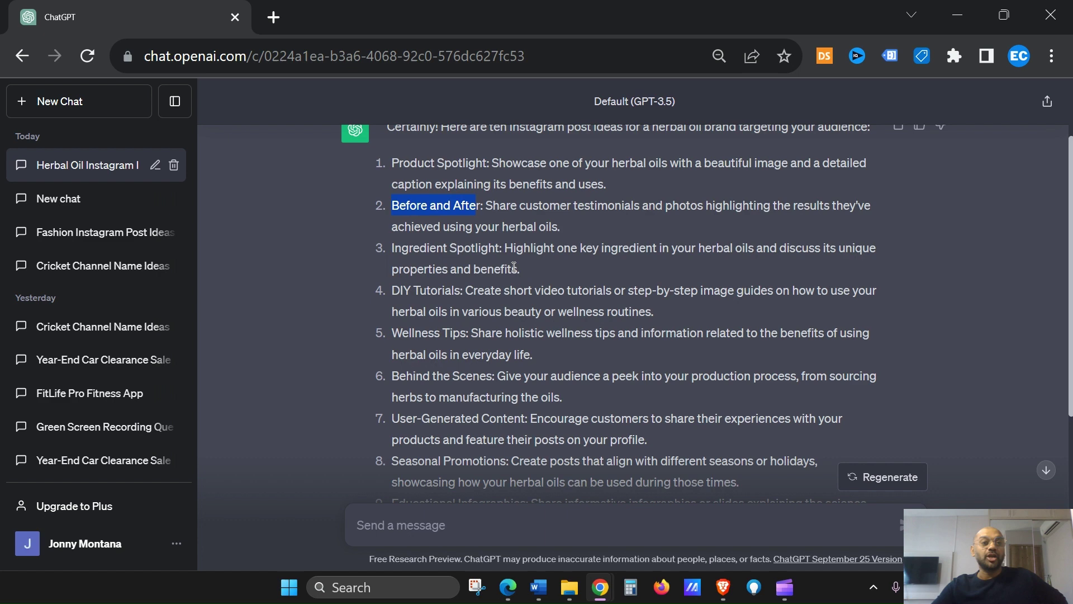
{"action": "scroll", "coordinate": [513, 266], "scroll_direction": "down", "scroll_amount": 3}
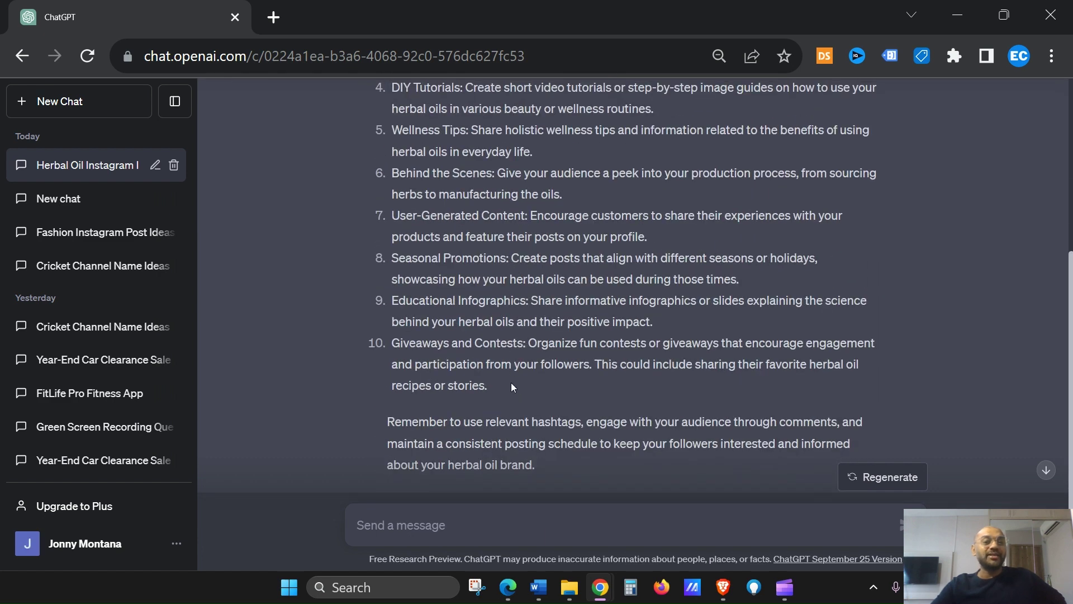
{"action": "mouse_move", "coordinate": [511, 382]}
{"action": "left_mouse_down"}
{"action": "mouse_move", "coordinate": [481, 263]}
{"action": "mouse_move", "coordinate": [388, 226]}
{"action": "left_mouse_up"}
{"action": "scroll", "coordinate": [470, 260], "scroll_direction": "up", "scroll_amount": 3}
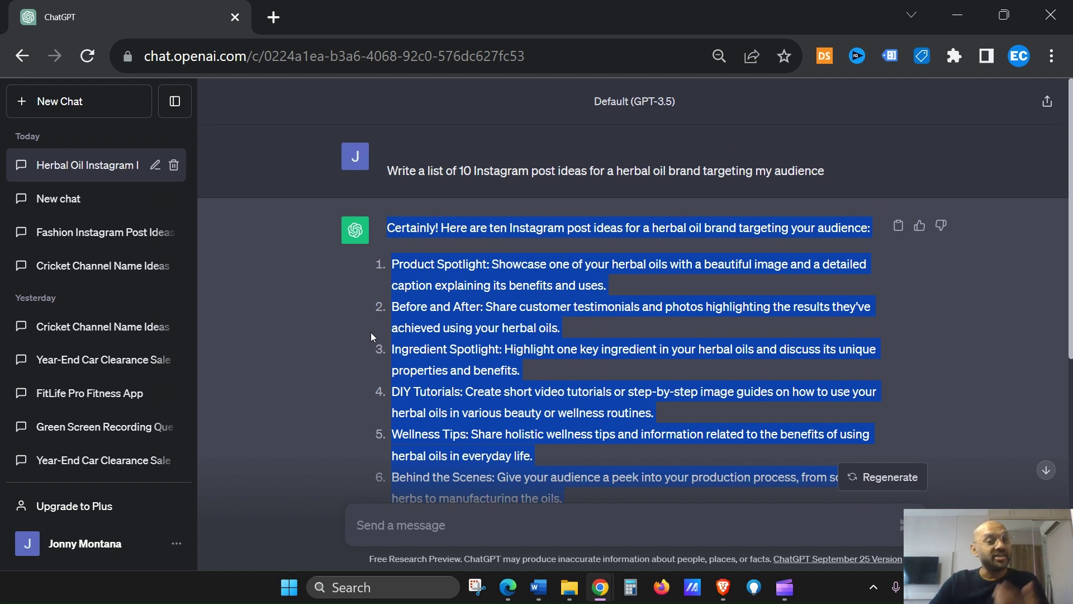
{"action": "left_click", "coordinate": [513, 370]}
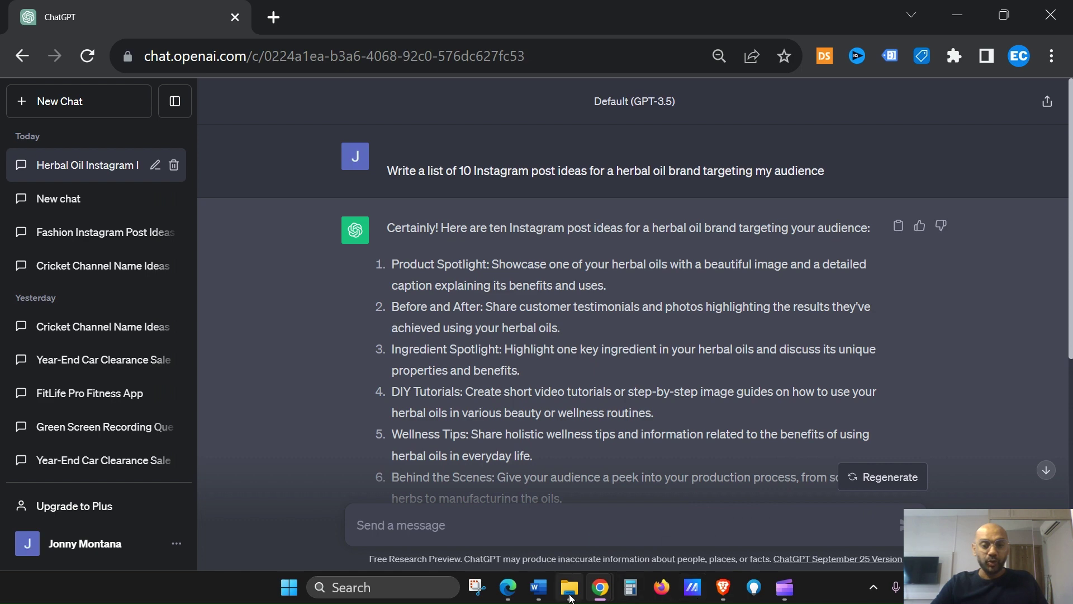
Paste the second Word prompt, an Instagram carousel request, into a fresh chat.
{"action": "left_click", "coordinate": [539, 587]}
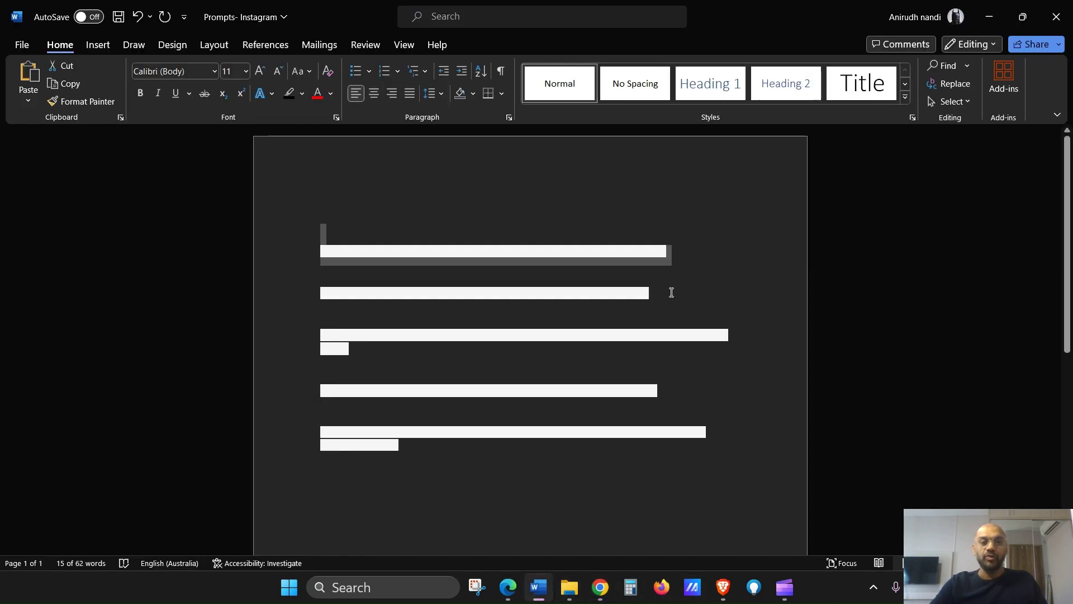
{"action": "left_click_drag", "start_coordinate": [671, 293], "coordinate": [288, 295]}
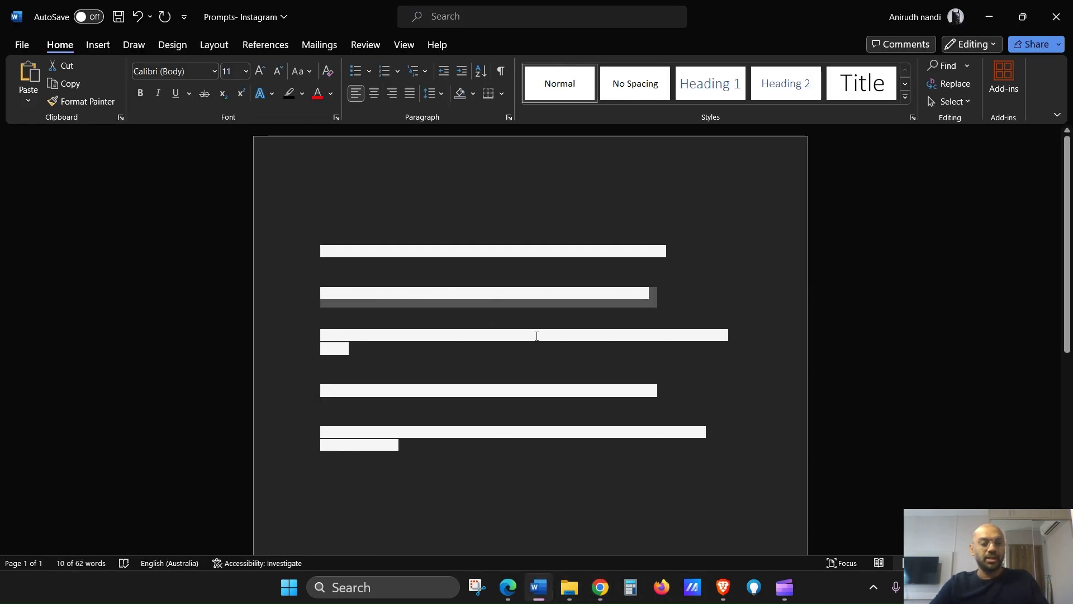
{"action": "key", "text": "alt+Tab"}
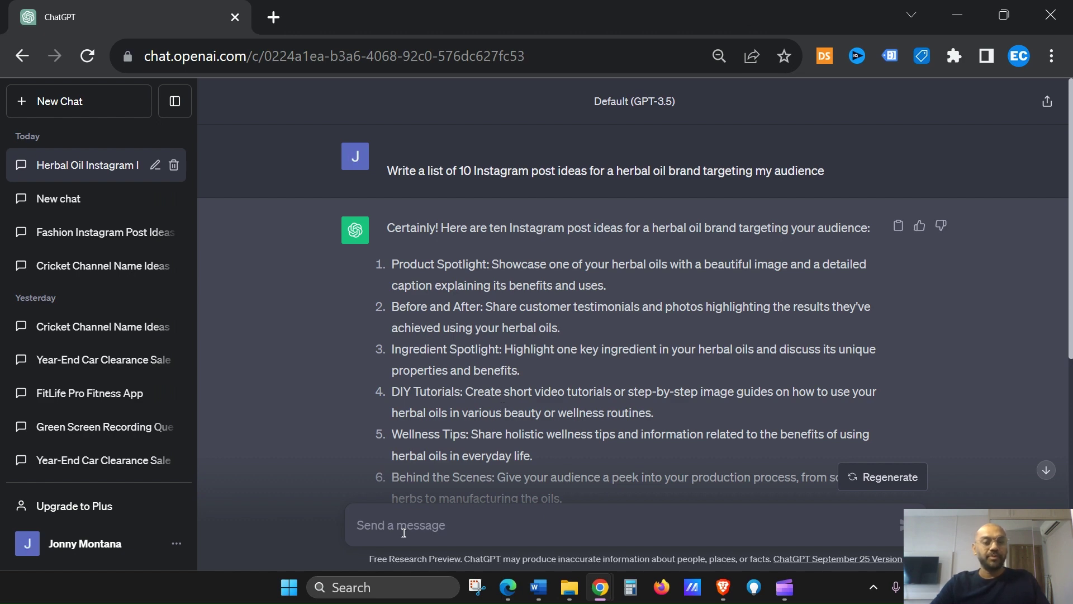
{"action": "left_click", "coordinate": [88, 104]}
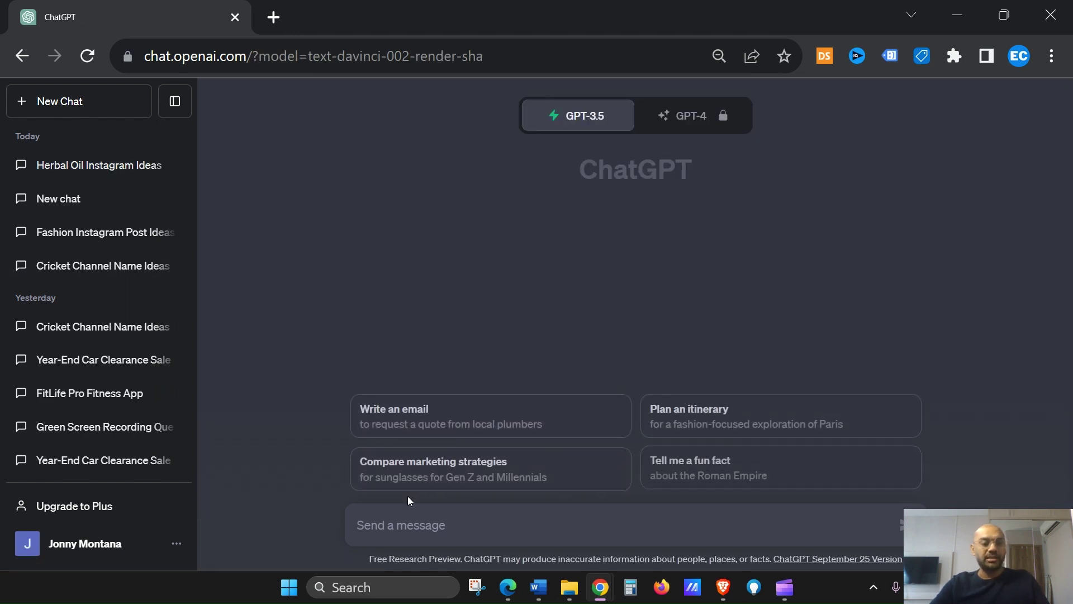
{"action": "type", "text": "Create an Instagram carousel post showcasing the benefits of [product/service]"}
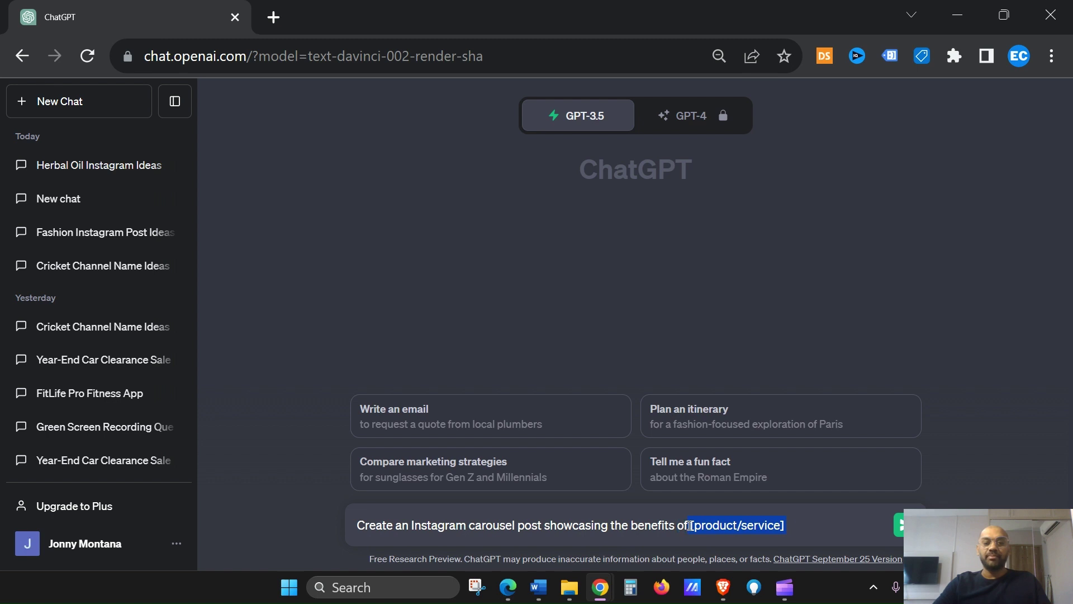
Replace [product/service] with 'yoga mats' and send the carousel prompt.
{"action": "key", "text": "BackSpace"}
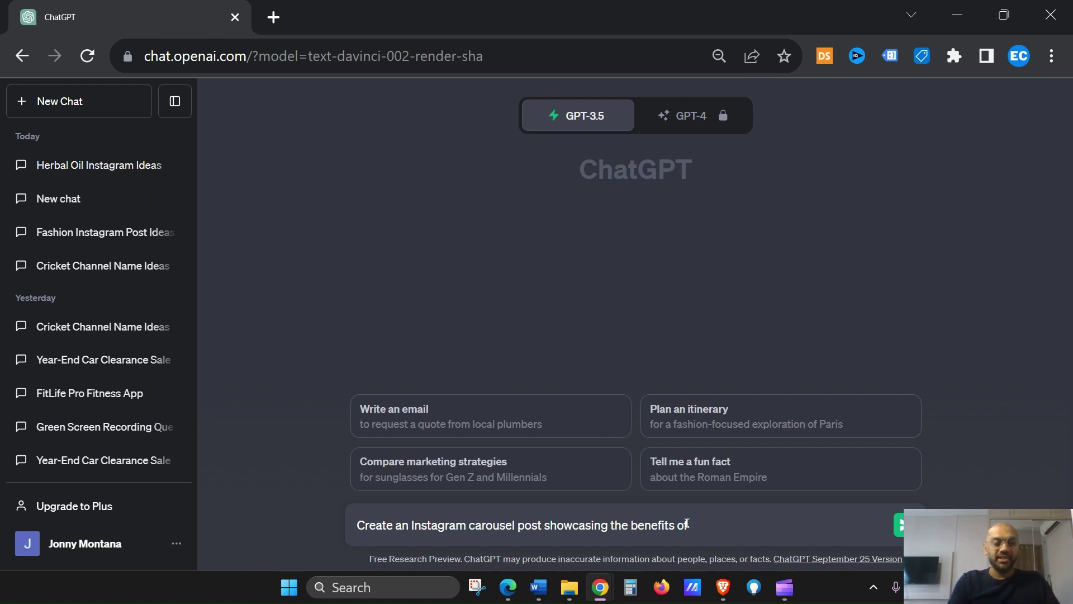
{"action": "type", "text": "yoga mats"}
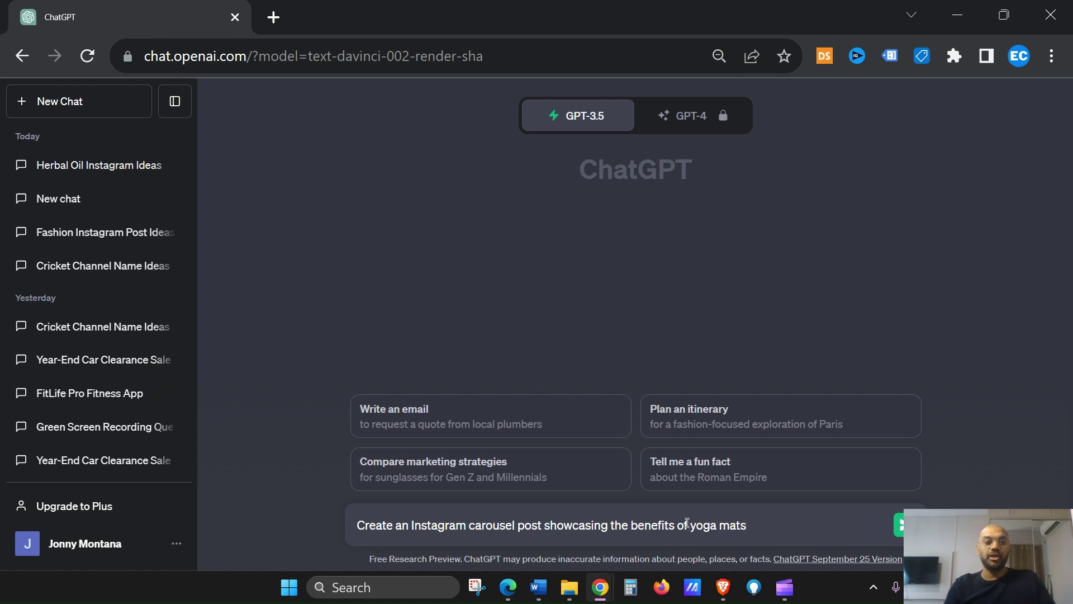
{"action": "key", "text": "BackSpace"}
{"action": "type", "text": "s"}
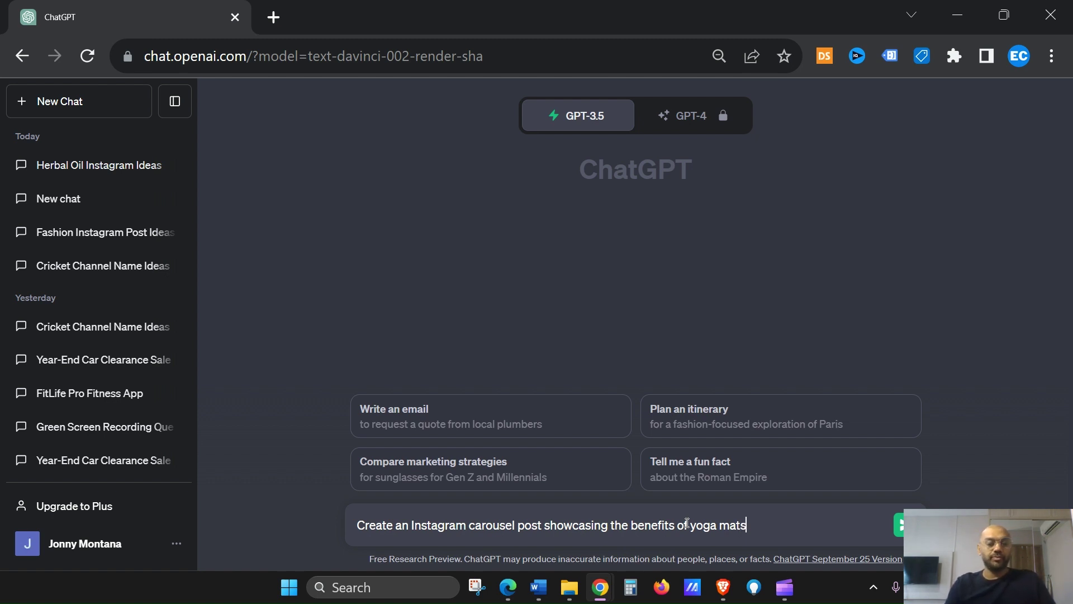
{"action": "key", "text": "Return"}
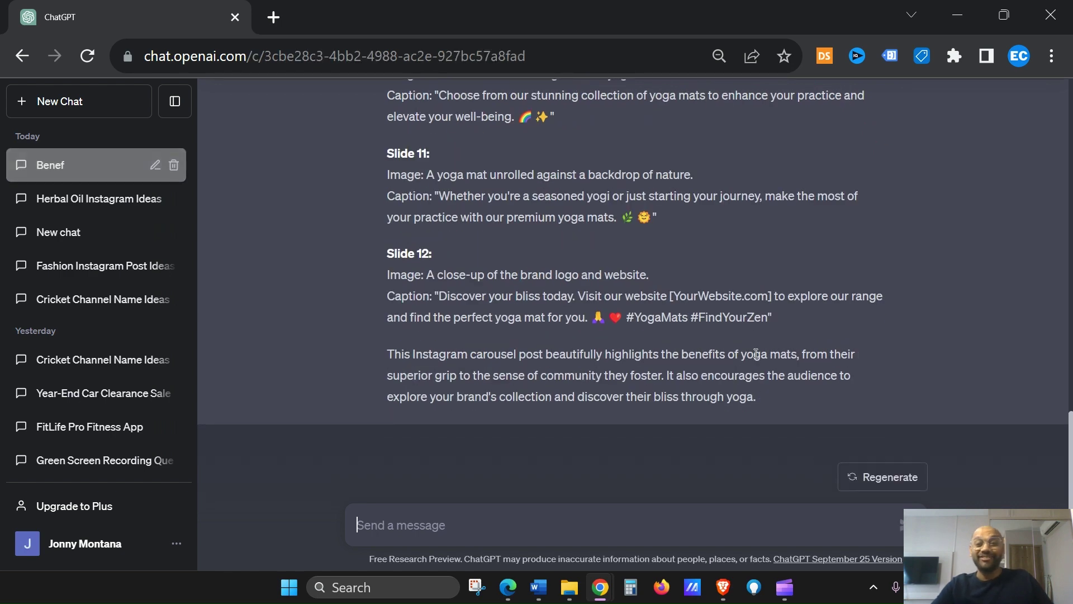
{"action": "scroll", "coordinate": [754, 354], "scroll_direction": "up", "scroll_amount": 3}
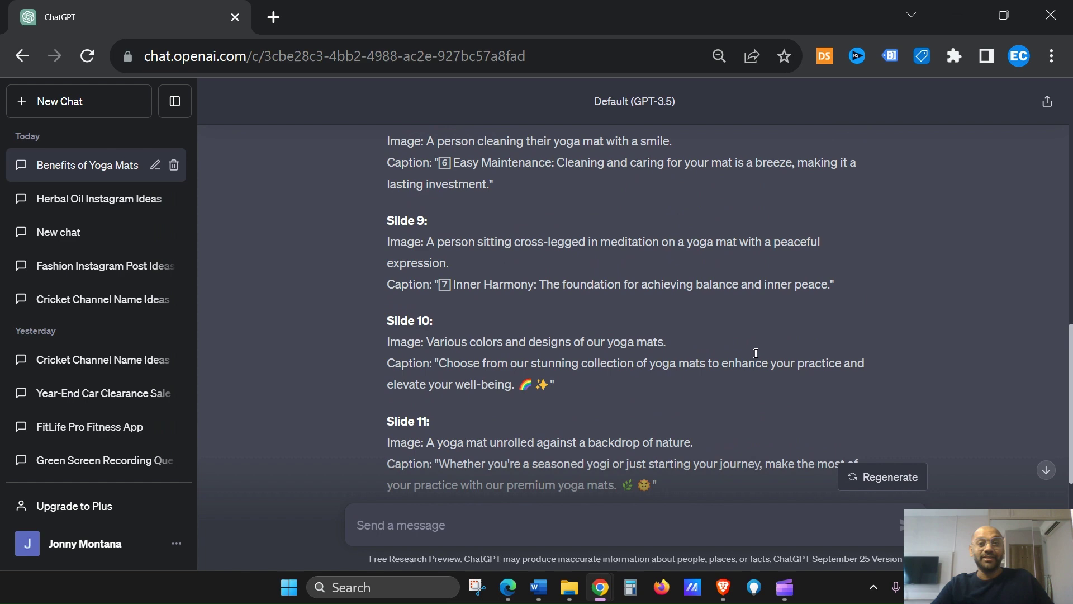
{"action": "scroll", "coordinate": [755, 354], "scroll_direction": "up", "scroll_amount": 4}
{"action": "scroll", "coordinate": [755, 354], "scroll_direction": "up", "scroll_amount": 4}
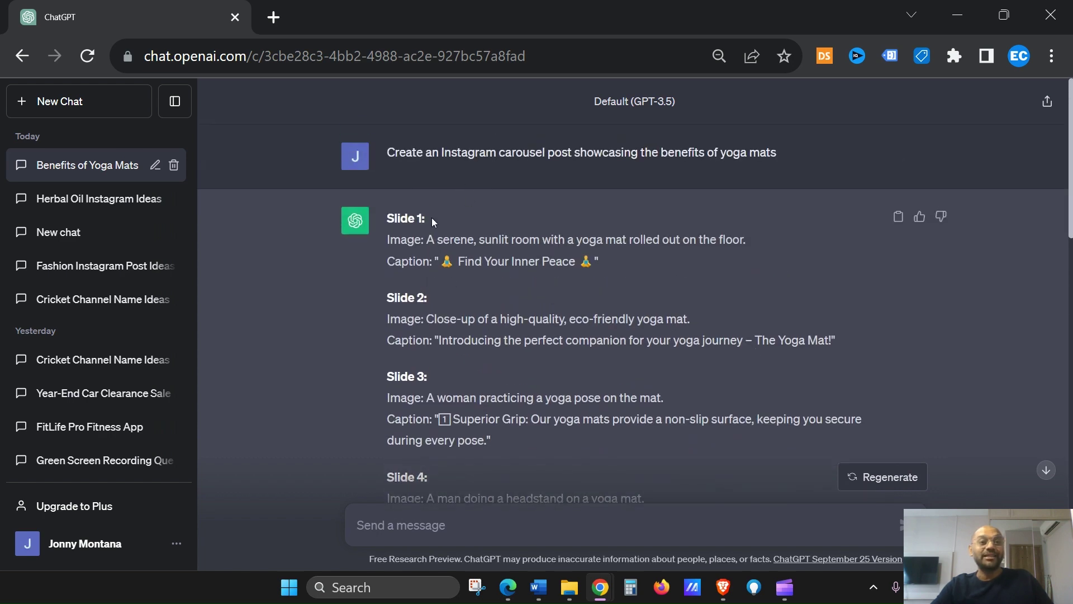
Read the yoga mat carousel, highlighting Slide 1's image description and caption, then open a new chat.
{"action": "mouse_move", "coordinate": [430, 218]}
{"action": "left_mouse_down"}
{"action": "mouse_move", "coordinate": [388, 220]}
{"action": "mouse_move", "coordinate": [383, 247]}
{"action": "mouse_move", "coordinate": [635, 259]}
{"action": "left_mouse_up"}
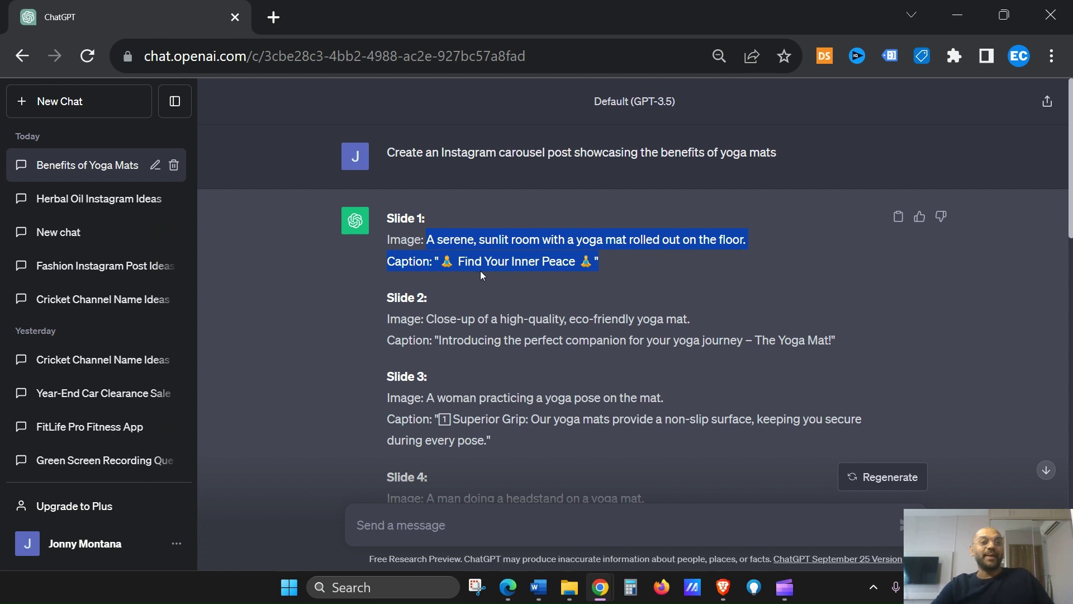
{"action": "left_click", "coordinate": [563, 269]}
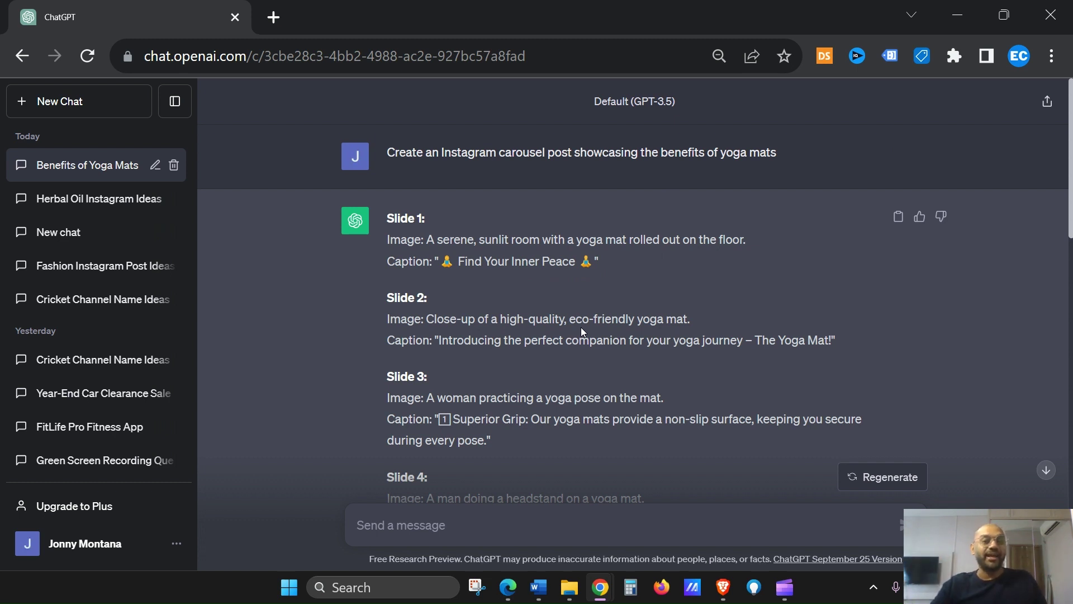
{"action": "scroll", "coordinate": [583, 323], "scroll_direction": "down", "scroll_amount": 2}
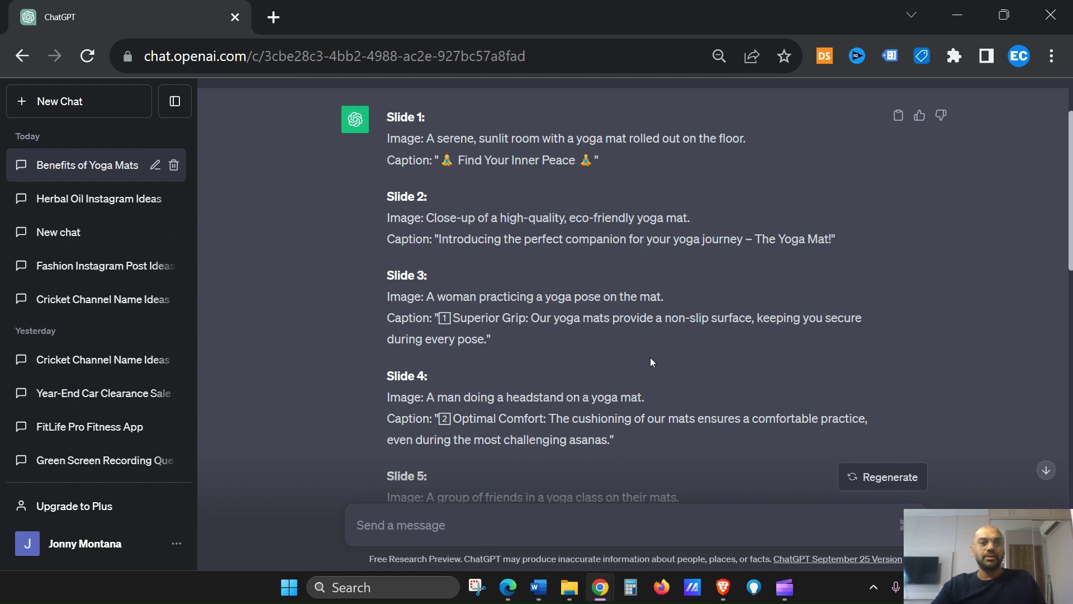
{"action": "scroll", "coordinate": [645, 356], "scroll_direction": "down", "scroll_amount": 3}
{"action": "scroll", "coordinate": [641, 352], "scroll_direction": "down", "scroll_amount": 1}
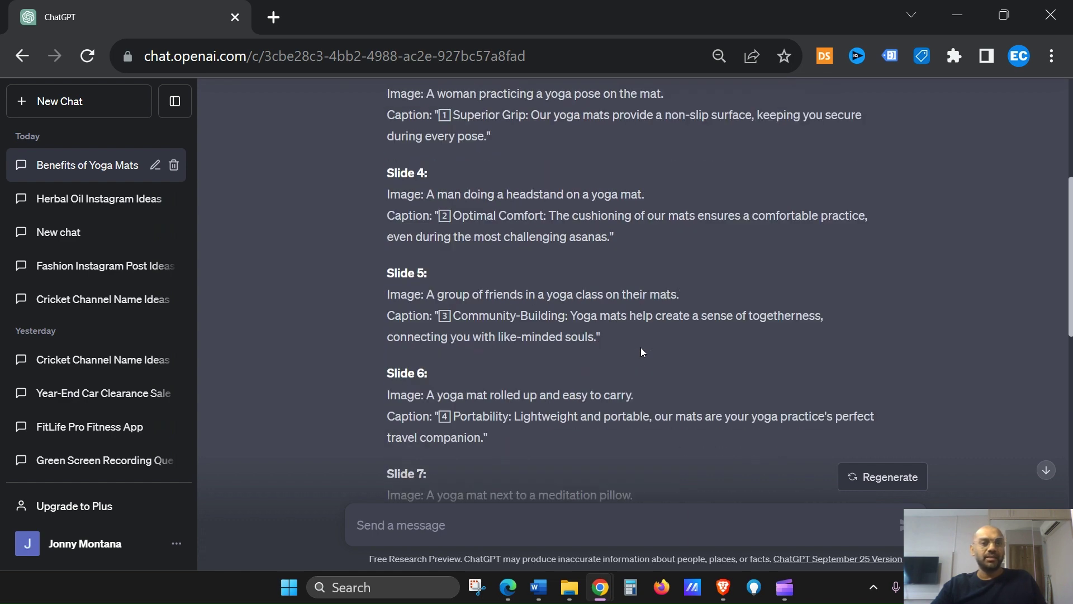
{"action": "scroll", "coordinate": [629, 345], "scroll_direction": "down", "scroll_amount": 1}
{"action": "scroll", "coordinate": [606, 345], "scroll_direction": "down", "scroll_amount": 2}
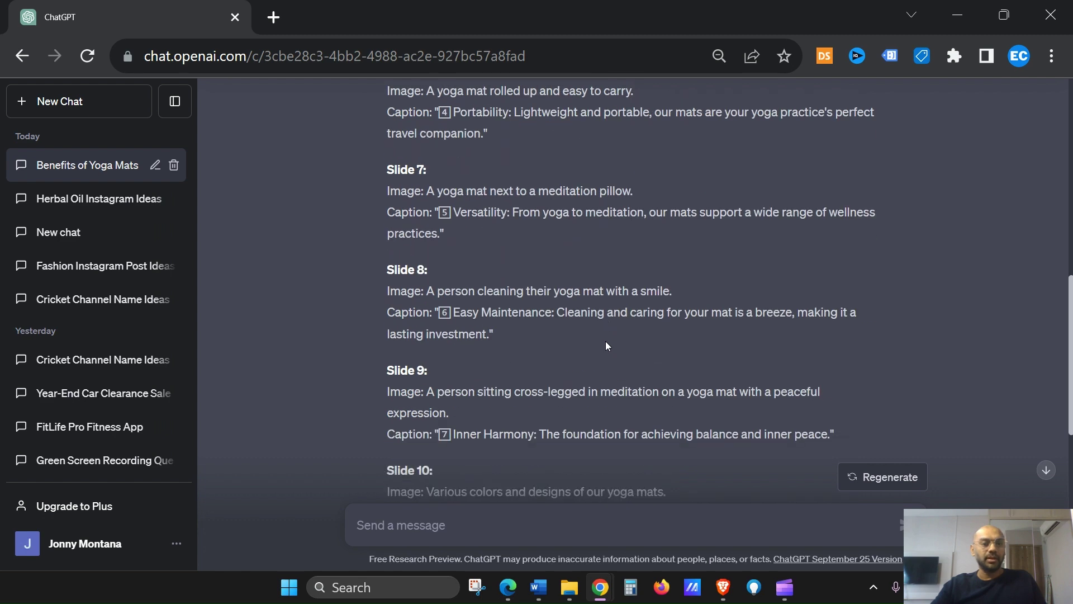
{"action": "scroll", "coordinate": [606, 341], "scroll_direction": "down", "scroll_amount": 1}
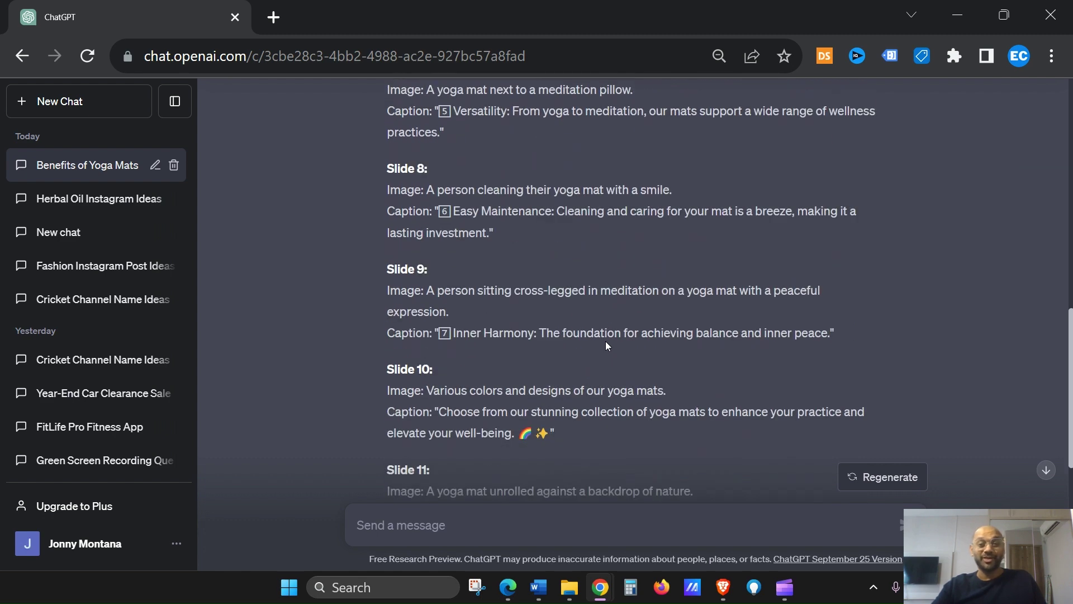
{"action": "scroll", "coordinate": [605, 342], "scroll_direction": "down", "scroll_amount": 1}
{"action": "scroll", "coordinate": [605, 341], "scroll_direction": "down", "scroll_amount": 2}
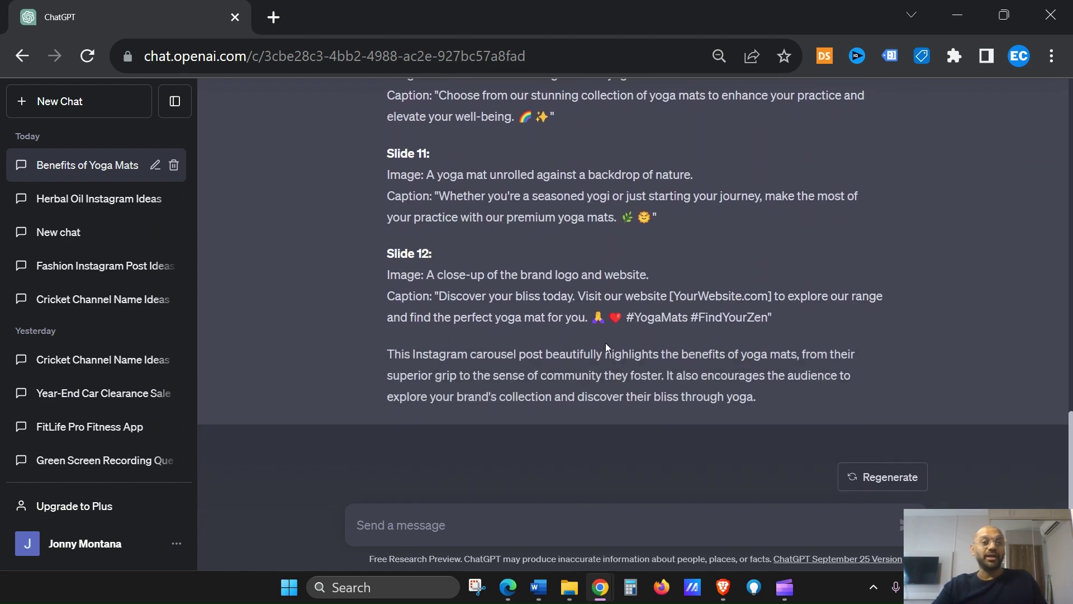
{"action": "scroll", "coordinate": [605, 343], "scroll_direction": "up", "scroll_amount": 1}
{"action": "scroll", "coordinate": [605, 343], "scroll_direction": "up", "scroll_amount": 6}
{"action": "scroll", "coordinate": [605, 343], "scroll_direction": "up", "scroll_amount": 3}
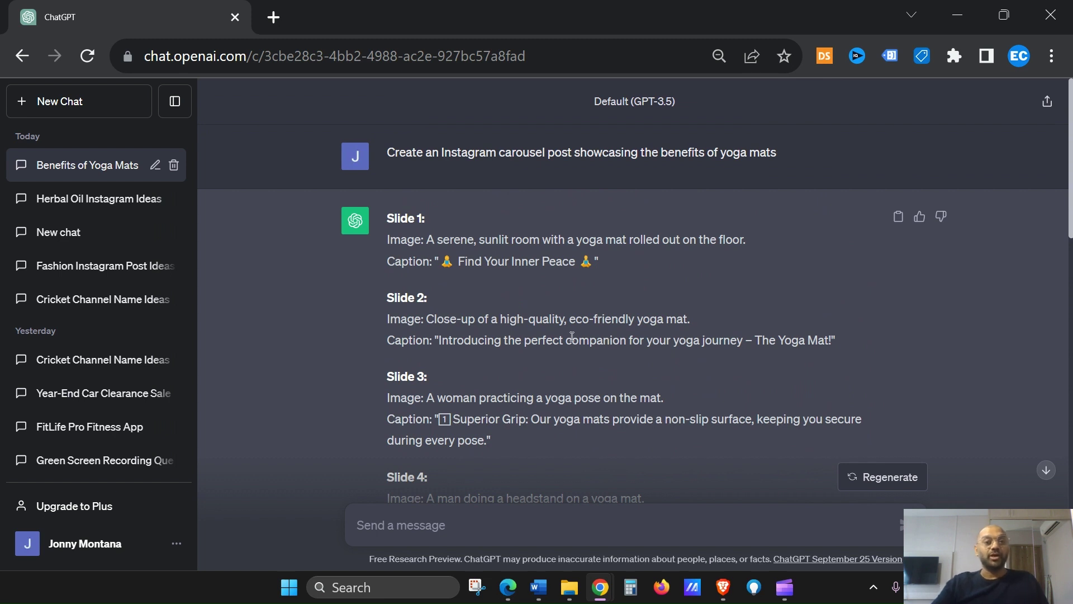
{"action": "scroll", "coordinate": [571, 336], "scroll_direction": "down", "scroll_amount": 2}
{"action": "scroll", "coordinate": [571, 336], "scroll_direction": "down", "scroll_amount": 1}
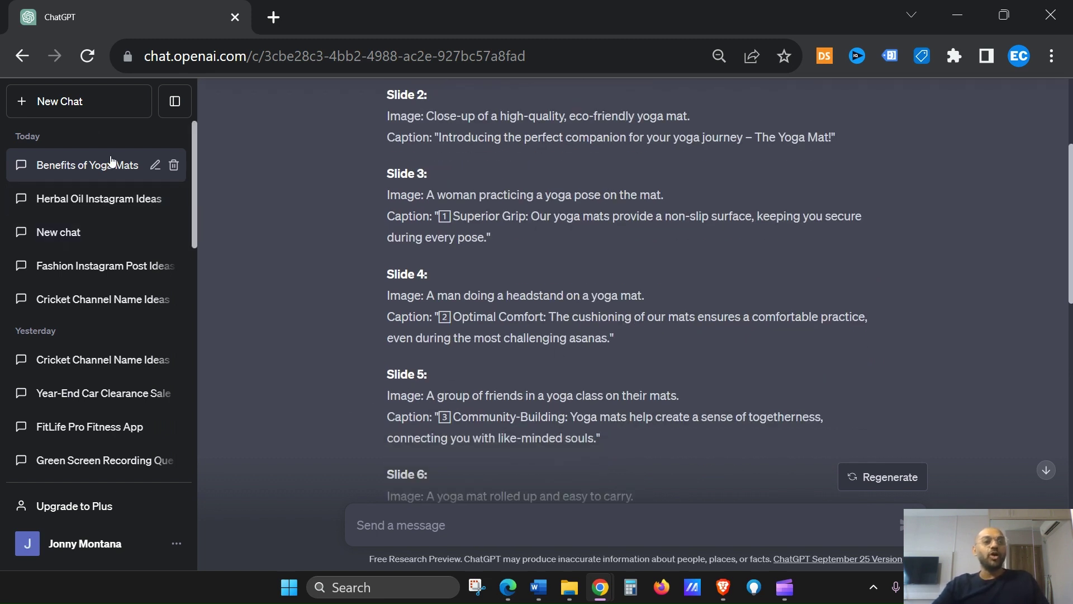
{"action": "left_click", "coordinate": [84, 101]}
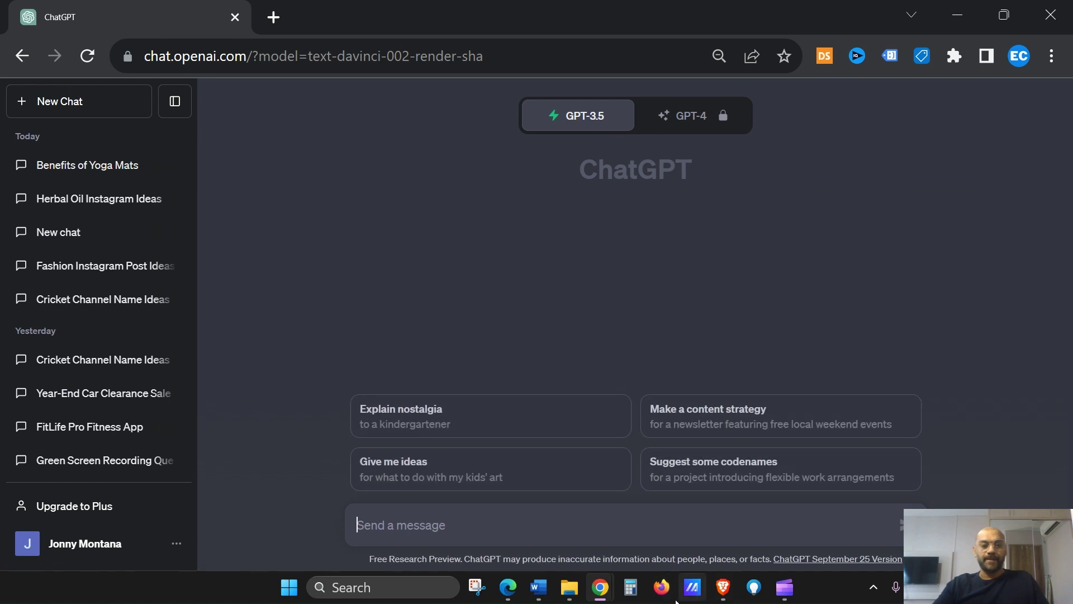
Paste Word's third prompt, a behind-the-scenes story sequence request, into the new chat.
{"action": "left_click", "coordinate": [540, 590]}
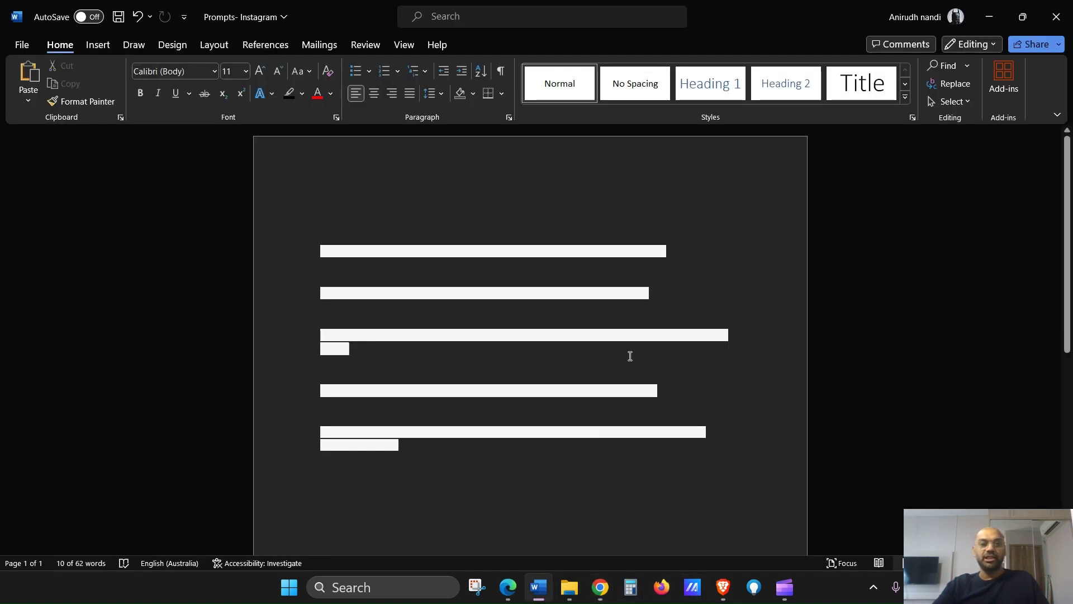
{"action": "double_click", "coordinate": [314, 336]}
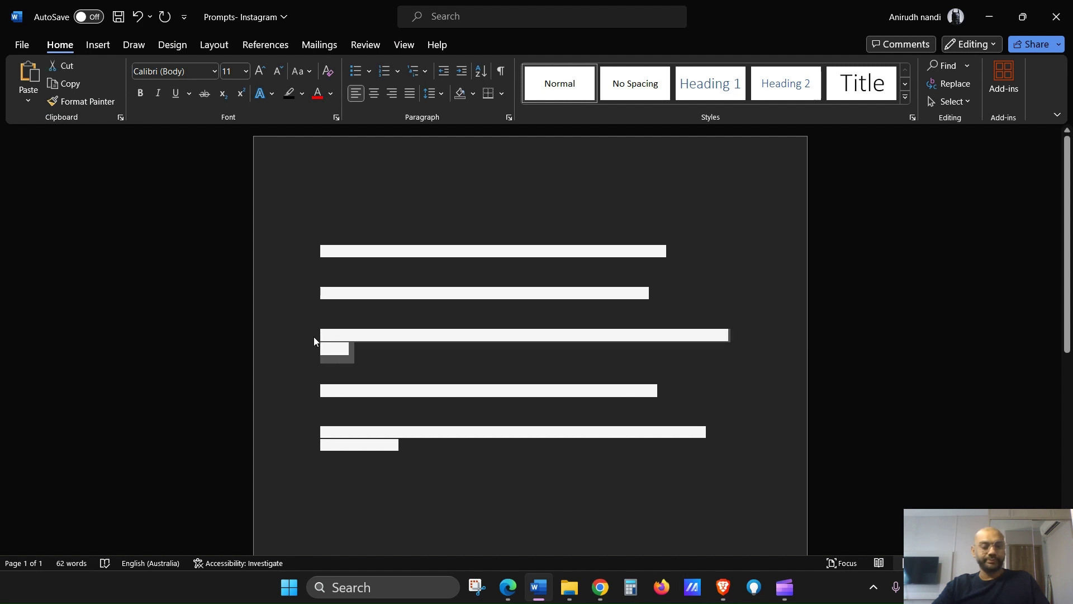
{"action": "key", "text": "ctrl+c"}
{"action": "key", "text": "alt+Tab"}
{"action": "left_click", "coordinate": [419, 511]}
{"action": "key", "text": "ctrl+v"}
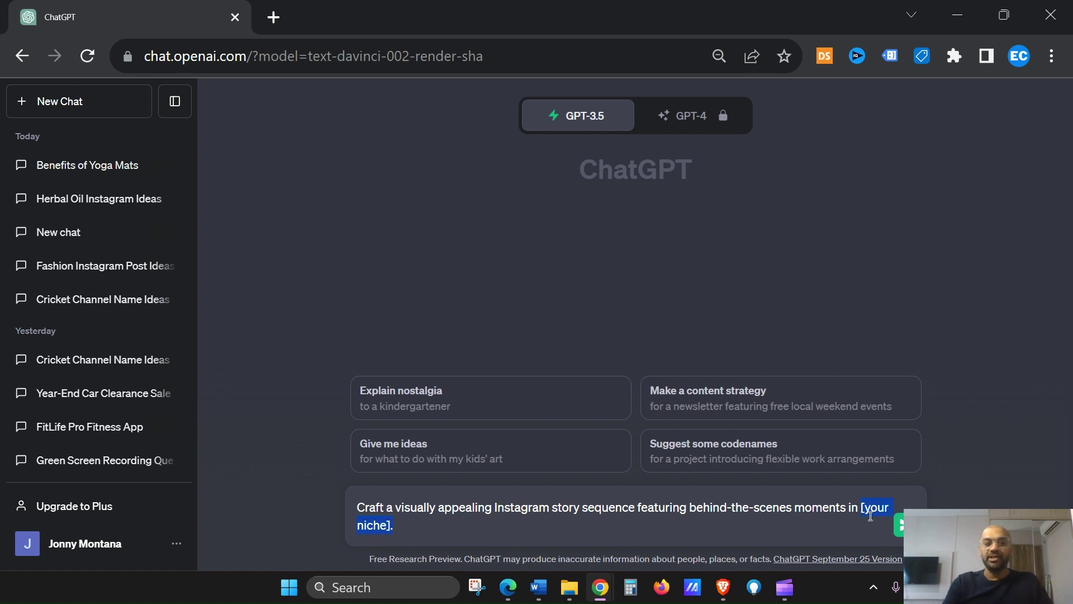
Replace [your niche] with 'the Organic beauty Store' and send the story prompt.
{"action": "key", "text": "BackSpace"}
{"action": "type", "text": "t"}
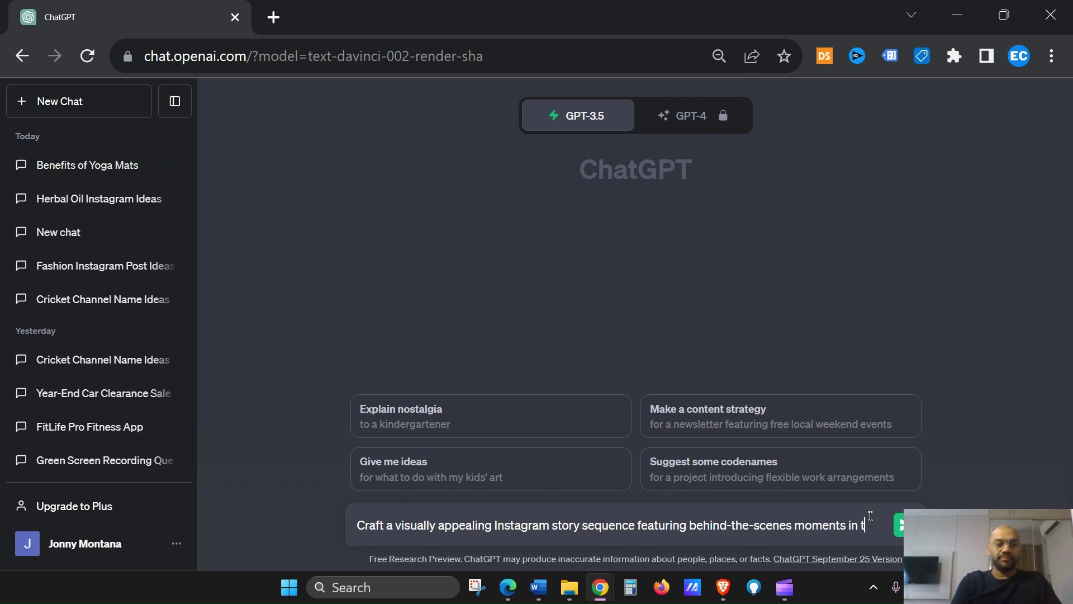
{"action": "type", "text": "he O"}
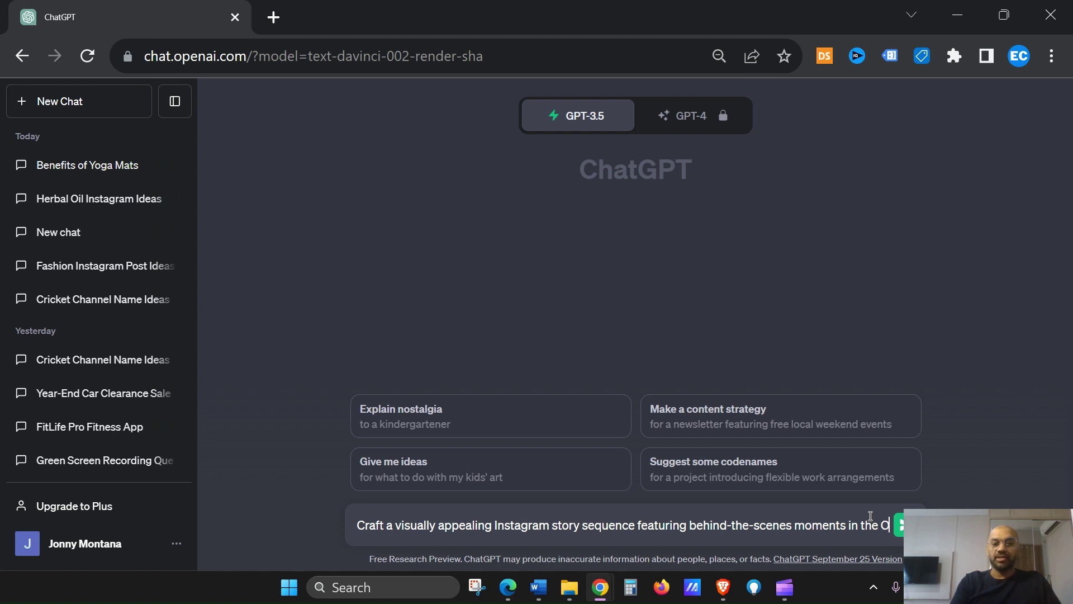
{"action": "type", "text": "rgani"}
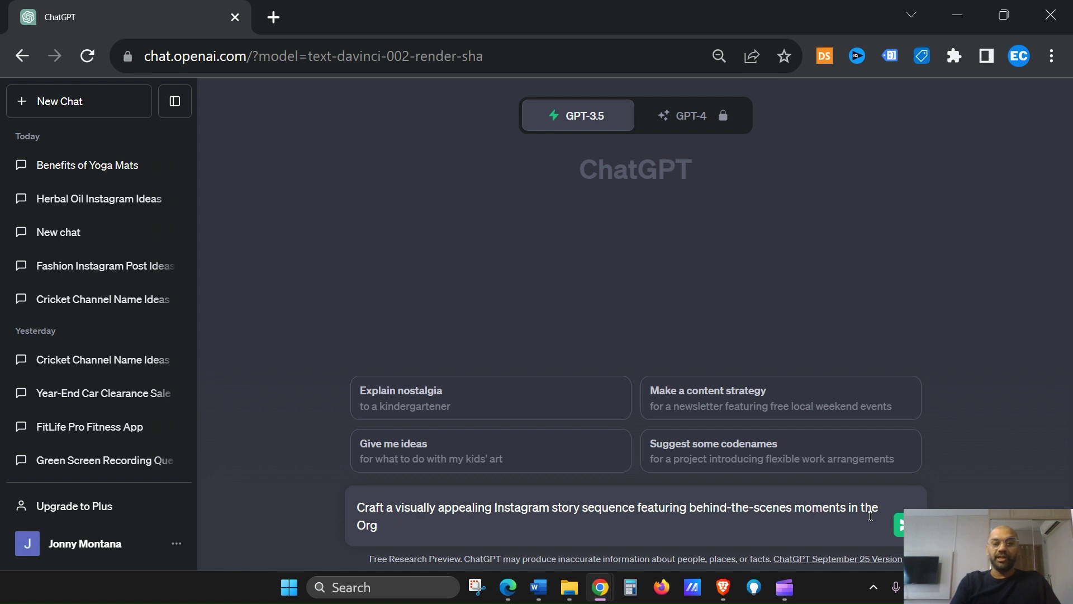
{"action": "key", "text": "BackSpace"}
{"action": "key", "text": "BackSpace"}
{"action": "type", "text": "Or"}
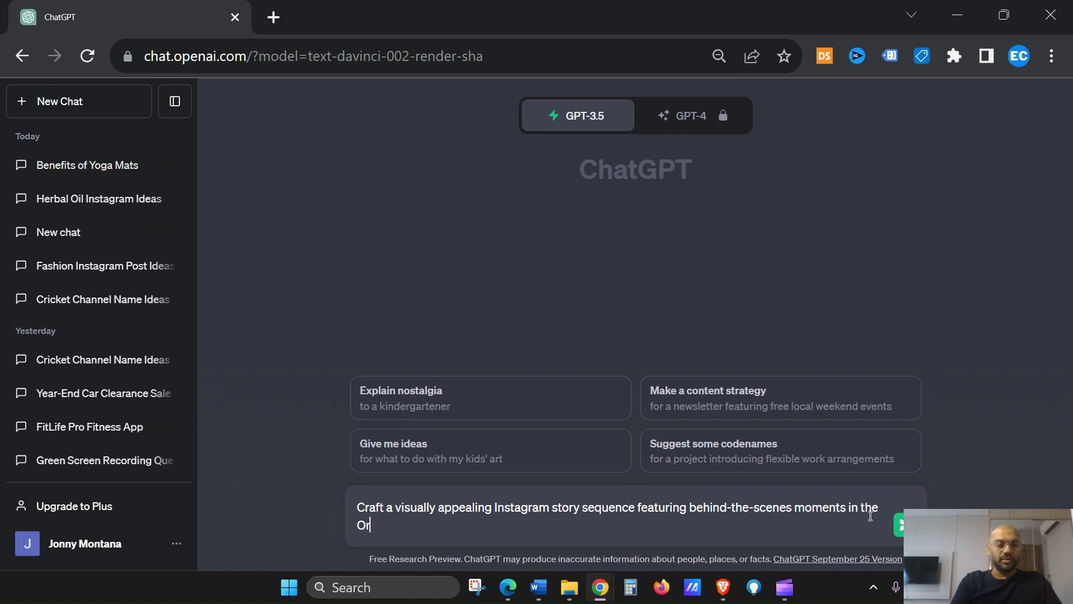
{"action": "type", "text": "ganic beauty Sto"}
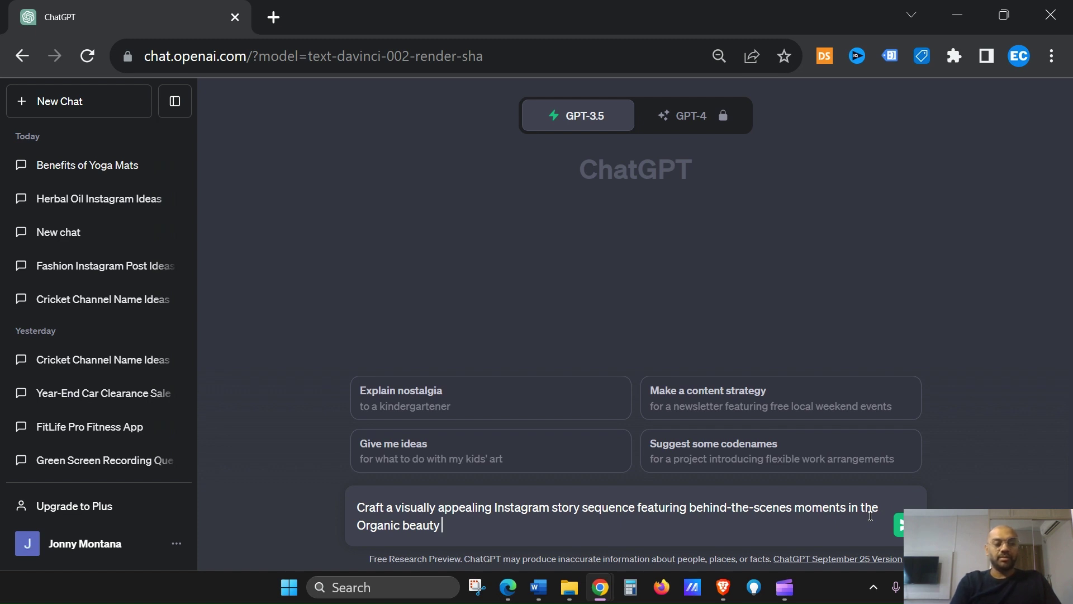
{"action": "type", "text": "re"}
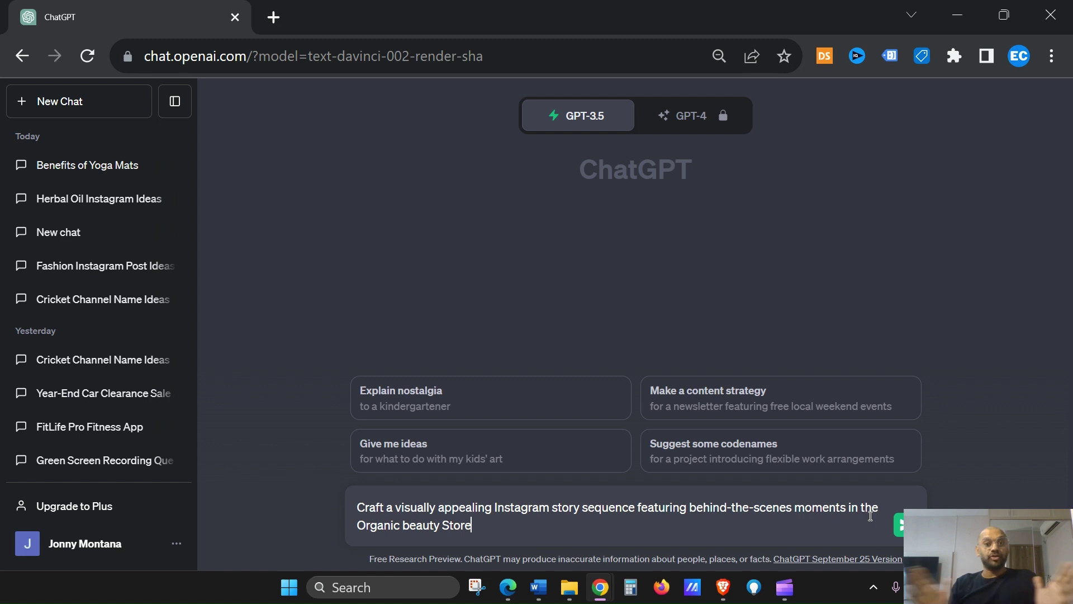
{"action": "key", "text": "Return"}
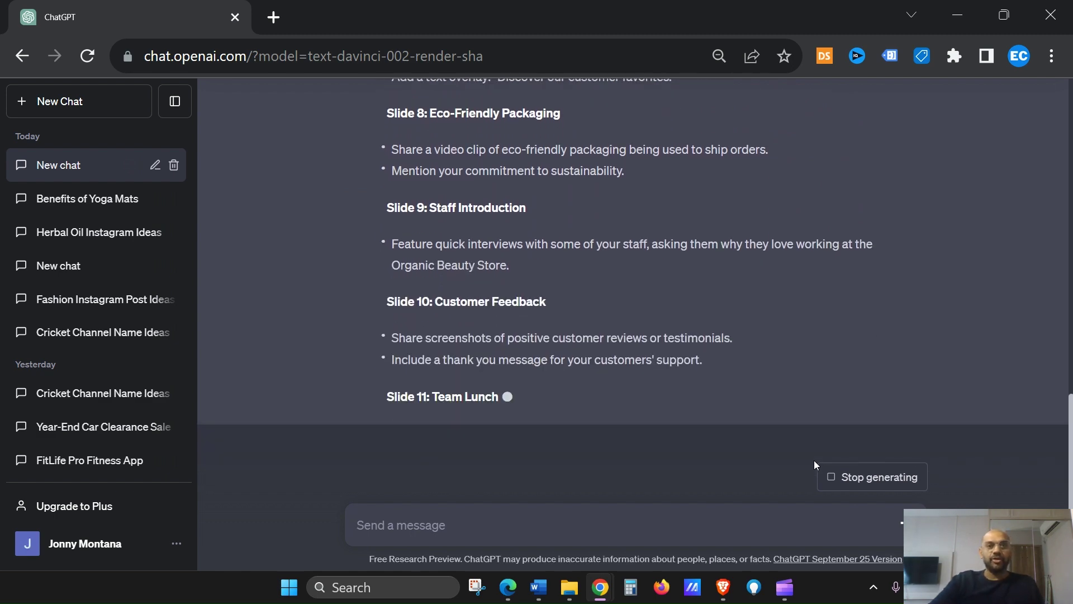
{"action": "scroll", "coordinate": [788, 415], "scroll_direction": "up", "scroll_amount": 4}
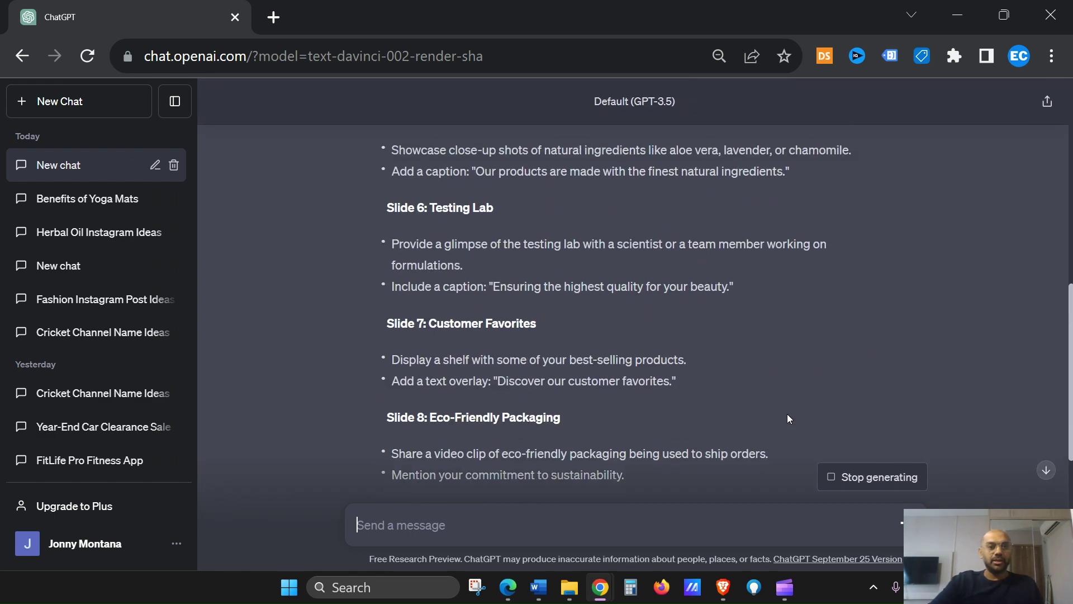
{"action": "scroll", "coordinate": [787, 413], "scroll_direction": "up", "scroll_amount": 2}
{"action": "scroll", "coordinate": [788, 414], "scroll_direction": "up", "scroll_amount": 1}
{"action": "scroll", "coordinate": [787, 416], "scroll_direction": "up", "scroll_amount": 3}
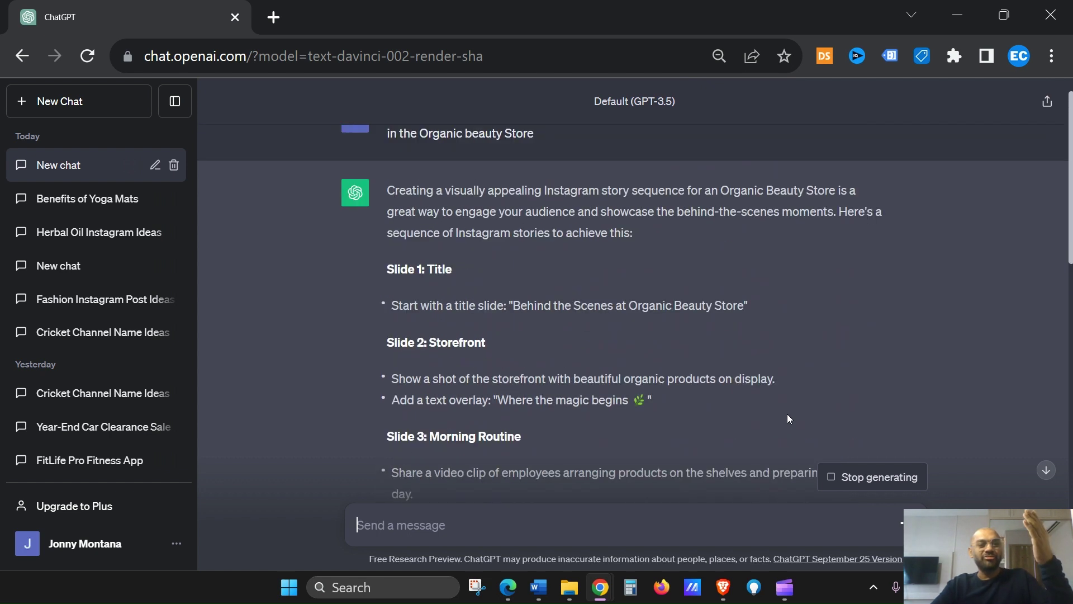
{"action": "scroll", "coordinate": [787, 416], "scroll_direction": "up", "scroll_amount": 1}
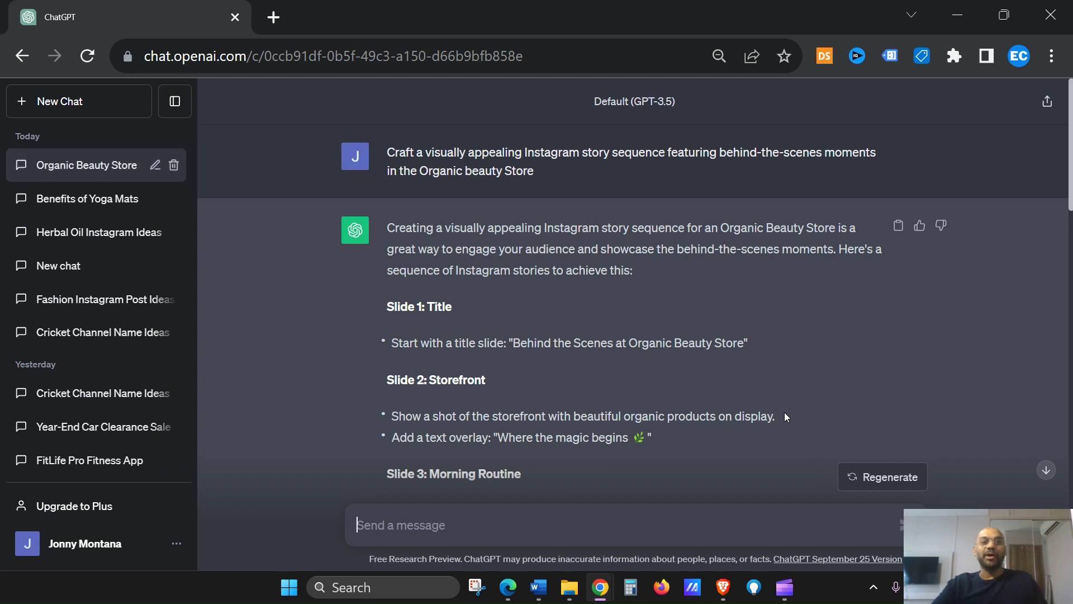
{"action": "mouse_move", "coordinate": [461, 168]}
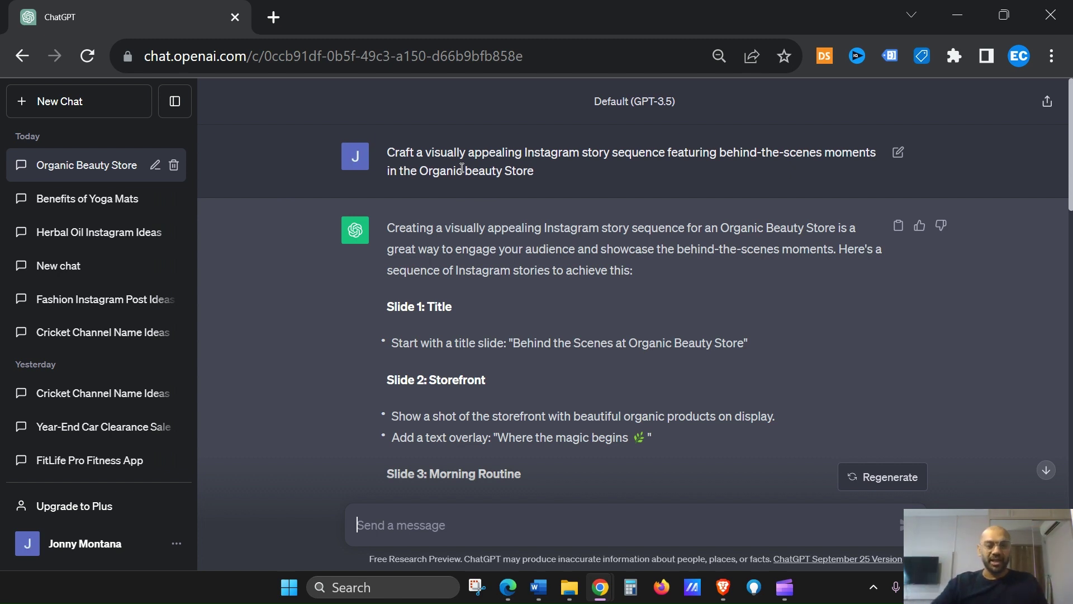
{"action": "scroll", "coordinate": [559, 152], "scroll_direction": "down", "scroll_amount": 4}
{"action": "scroll", "coordinate": [558, 152], "scroll_direction": "down", "scroll_amount": 2}
{"action": "scroll", "coordinate": [559, 152], "scroll_direction": "down", "scroll_amount": 1}
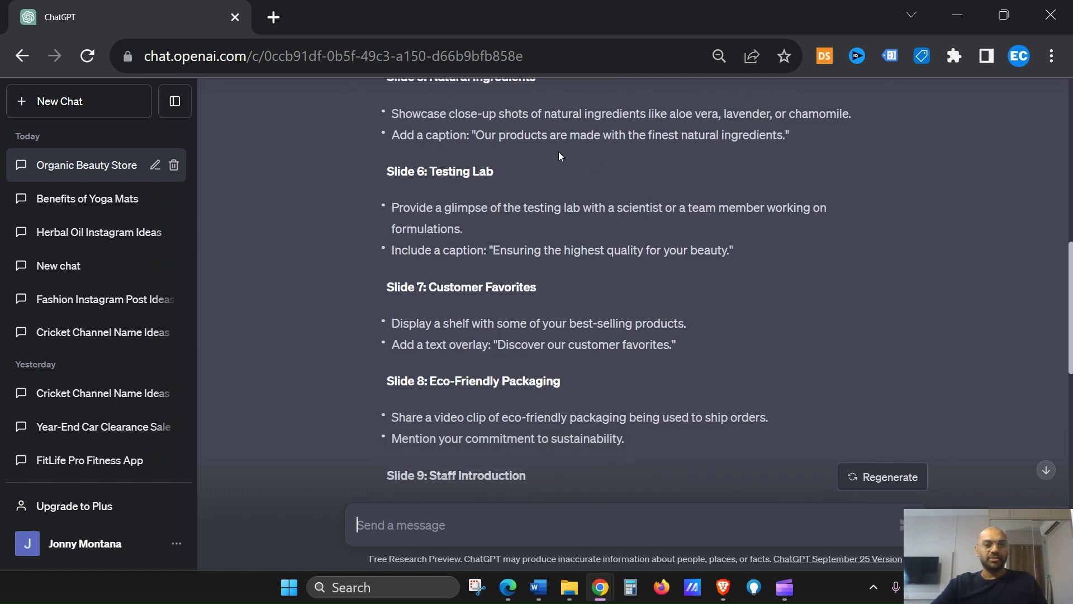
{"action": "scroll", "coordinate": [558, 152], "scroll_direction": "down", "scroll_amount": 2}
{"action": "scroll", "coordinate": [558, 153], "scroll_direction": "down", "scroll_amount": 1}
{"action": "scroll", "coordinate": [557, 152], "scroll_direction": "down", "scroll_amount": 3}
{"action": "scroll", "coordinate": [556, 153], "scroll_direction": "down", "scroll_amount": 2}
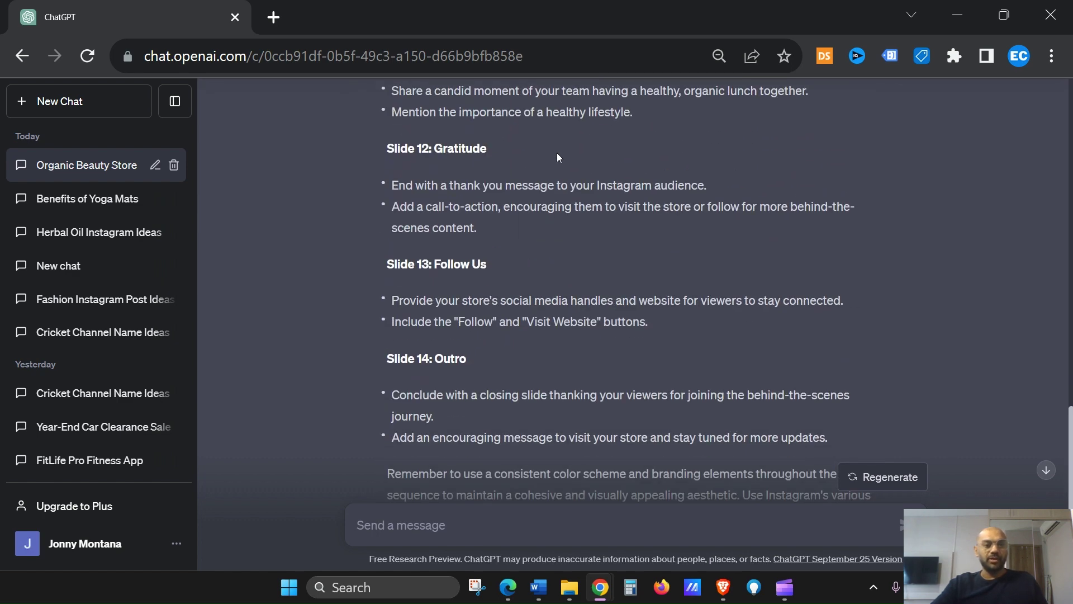
{"action": "scroll", "coordinate": [556, 153], "scroll_direction": "down", "scroll_amount": 1}
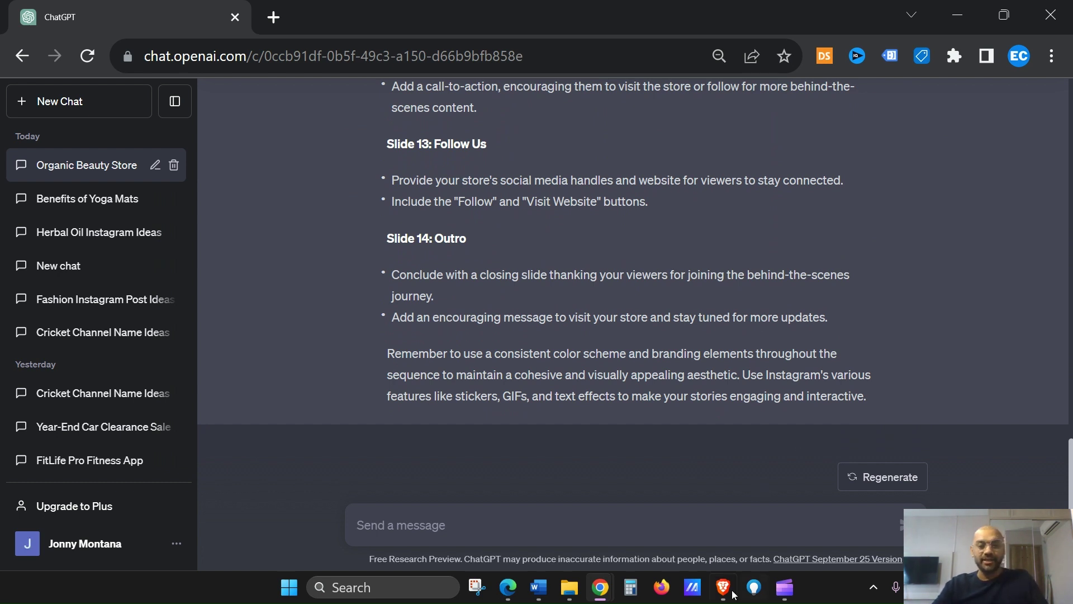
Copy the fourth Word prompt line, about Instagram Reels, and return to the browser.
{"action": "left_click", "coordinate": [537, 589]}
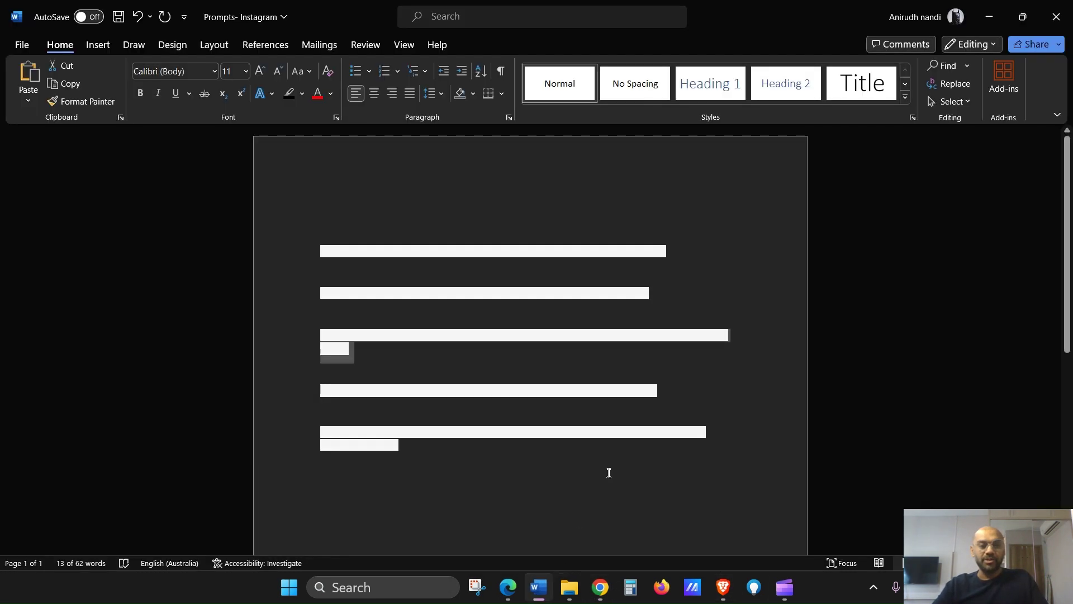
{"action": "left_click_drag", "start_coordinate": [673, 396], "coordinate": [312, 379]}
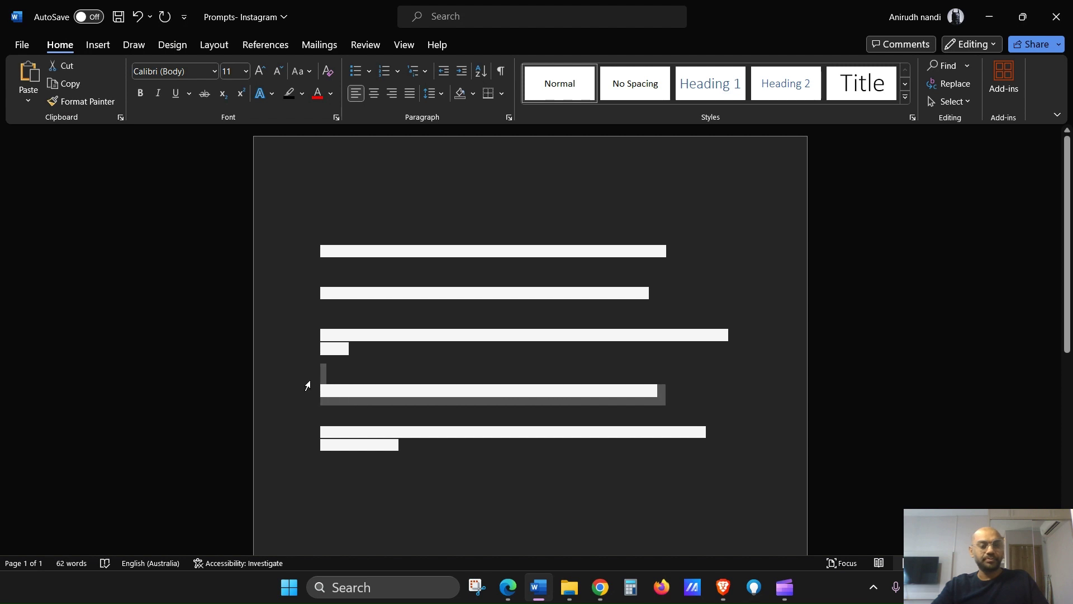
{"action": "key", "text": "alt+Tab"}
{"action": "scroll", "coordinate": [467, 299], "scroll_direction": "up", "scroll_amount": 5}
{"action": "scroll", "coordinate": [467, 299], "scroll_direction": "up", "scroll_amount": 15}
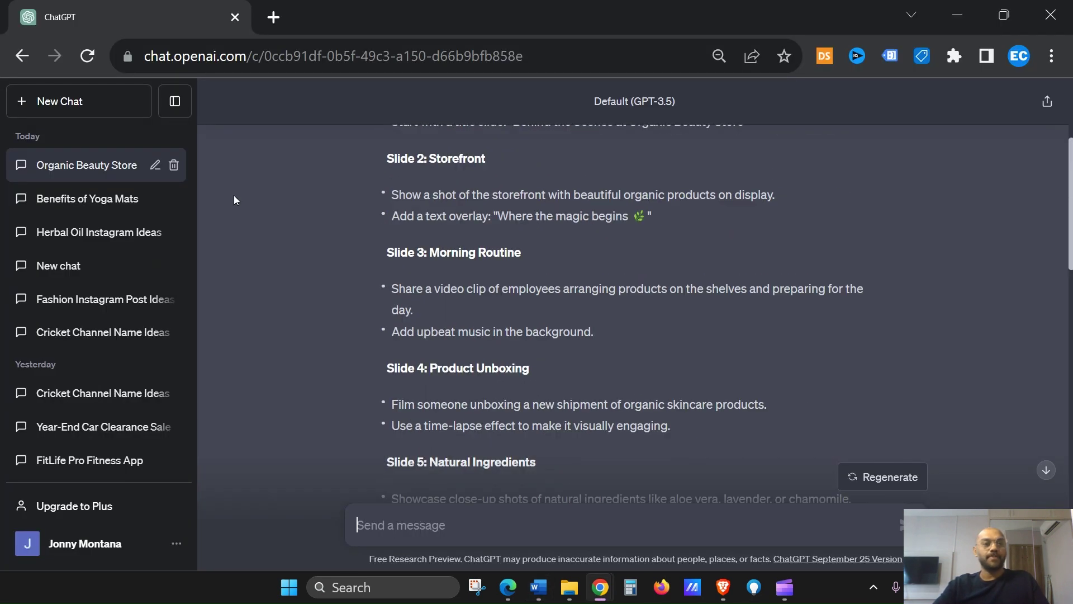
In a new chat, send the Reels prompt with [product] replaced by 'Organic Shampoo'.
{"action": "left_click", "coordinate": [125, 102]}
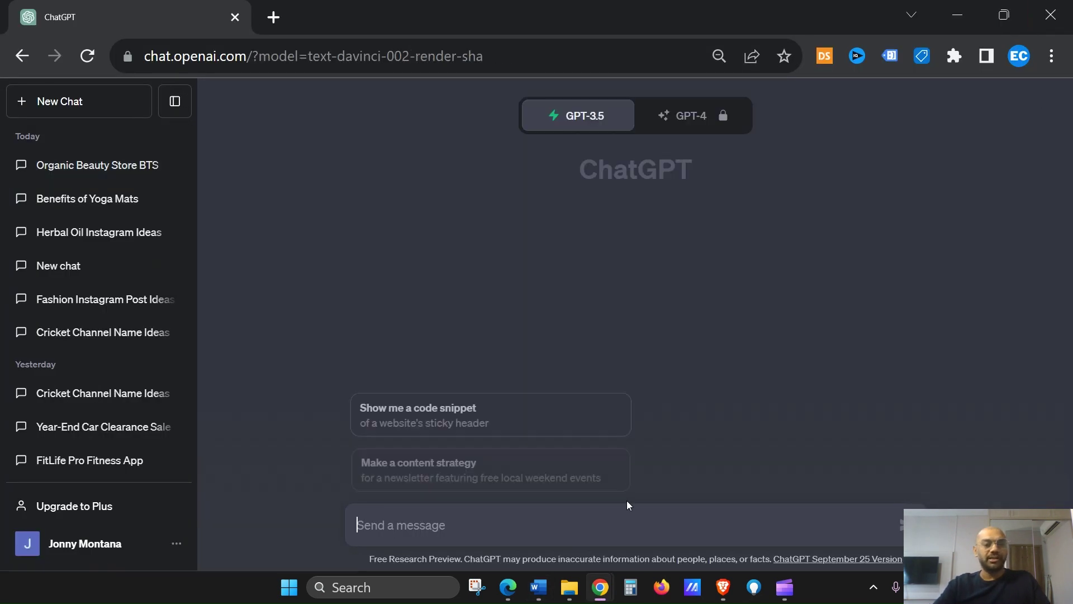
{"action": "type", "text": "Develop a series of Instagram Reels demonstrating creative ways to use [product]"}
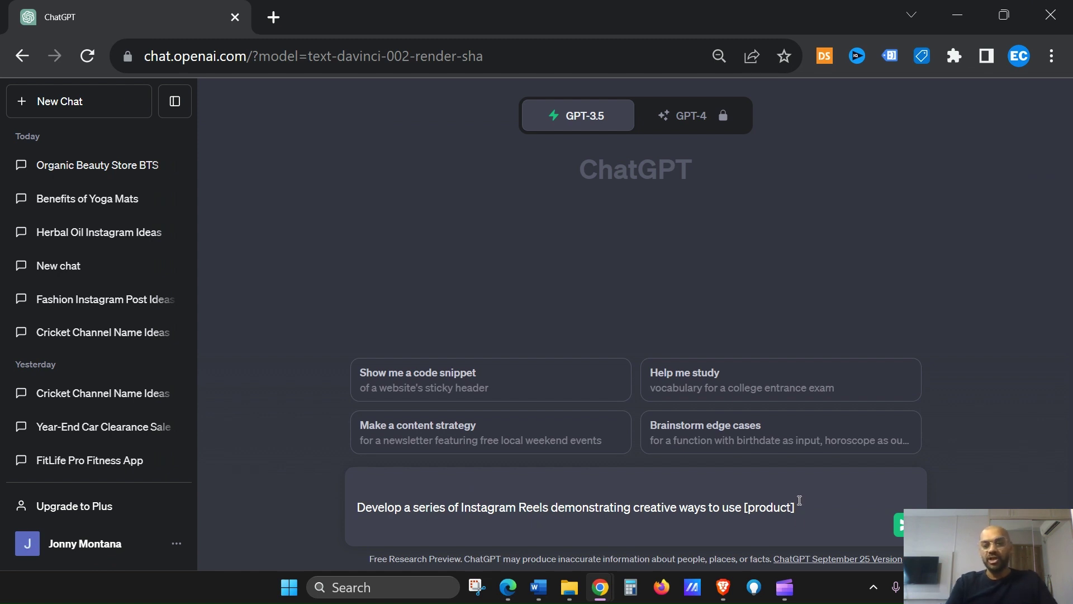
{"action": "key", "text": "BackSpace"}
{"action": "key", "text": "BackSpace"}
{"action": "key", "text": "BackSpace"}
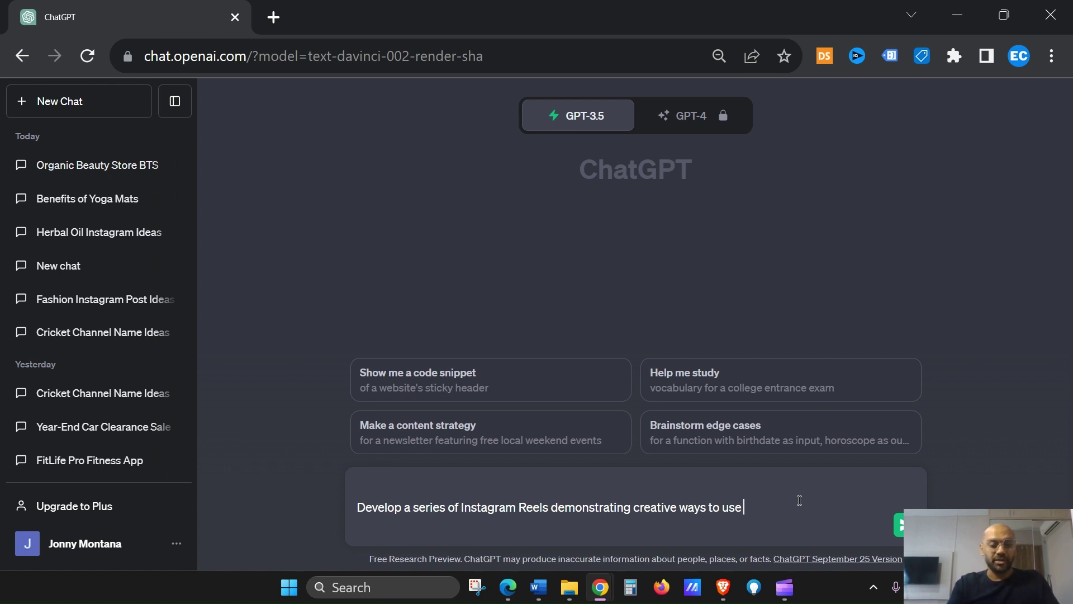
{"action": "type", "text": "Organic Shampoo"}
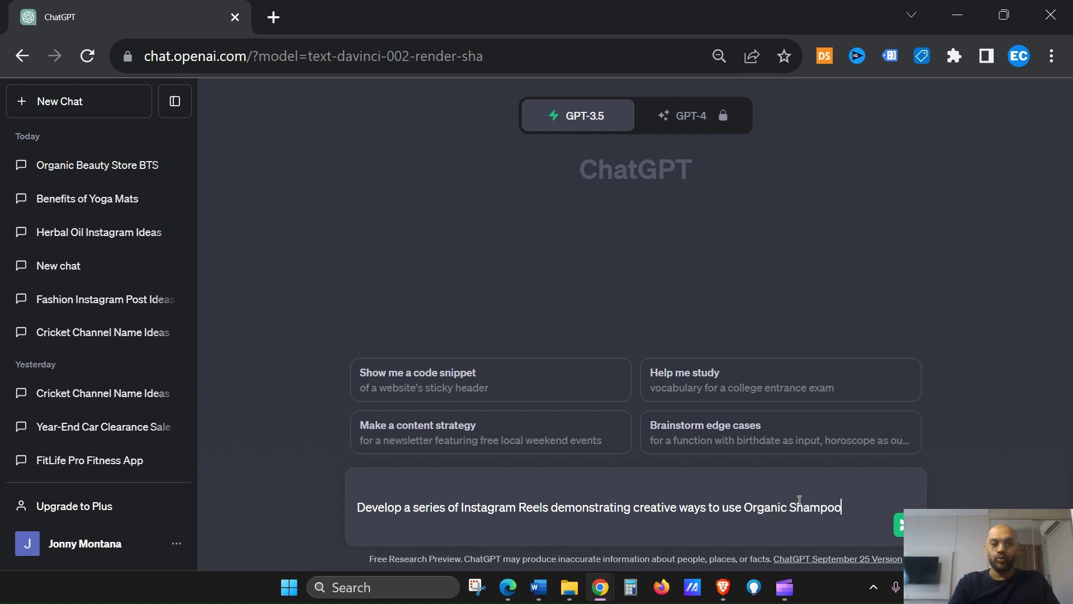
{"action": "key", "text": "Return"}
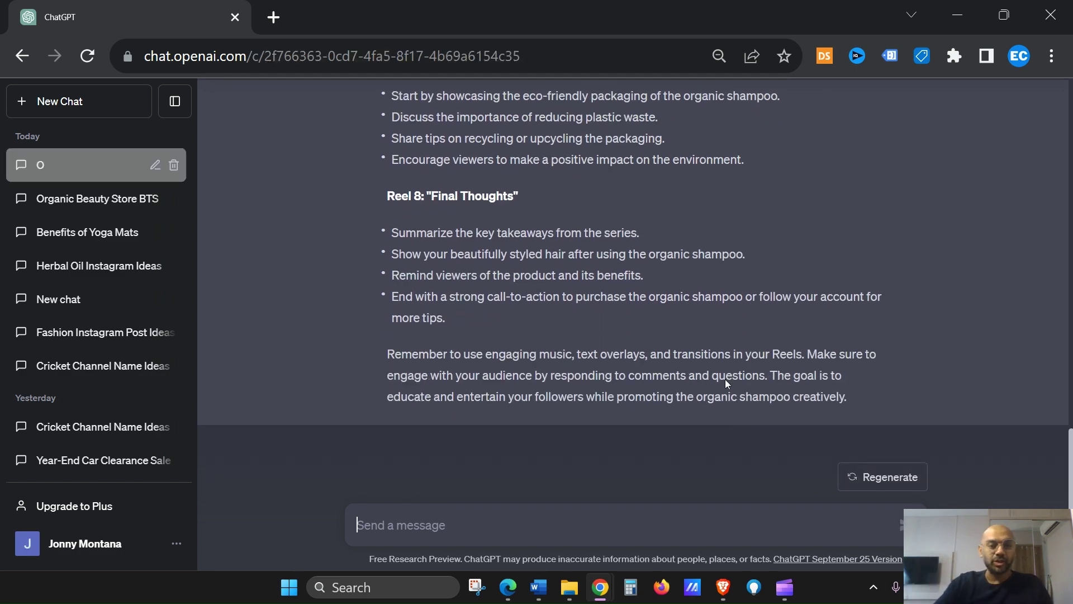
{"action": "scroll", "coordinate": [679, 351], "scroll_direction": "up", "scroll_amount": 7}
{"action": "scroll", "coordinate": [679, 352], "scroll_direction": "up", "scroll_amount": 7}
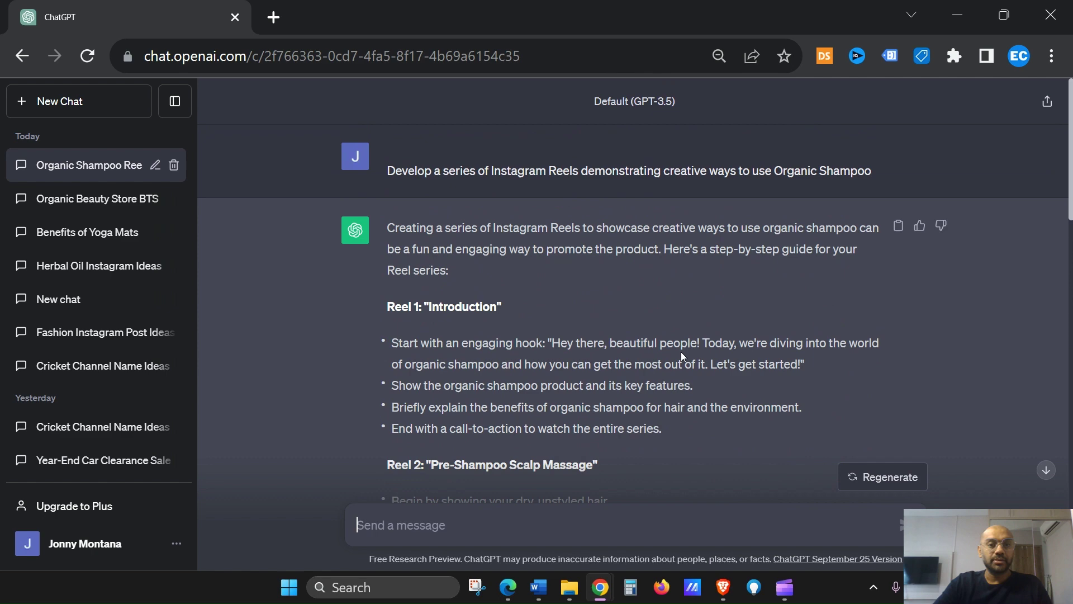
Read the eight organic shampoo reels, highlighting 'Instagram Reels' and the Reel 2 steps.
{"action": "left_click_drag", "start_coordinate": [490, 170], "coordinate": [583, 171]}
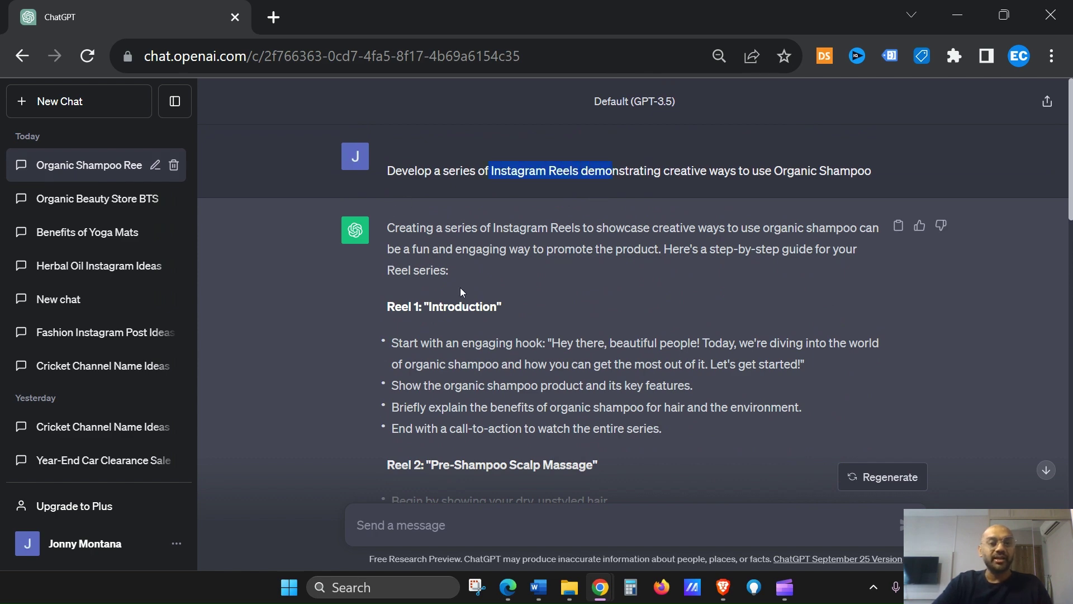
{"action": "scroll", "coordinate": [519, 242], "scroll_direction": "down", "scroll_amount": 1}
{"action": "left_click_drag", "start_coordinate": [503, 205], "coordinate": [426, 206]}
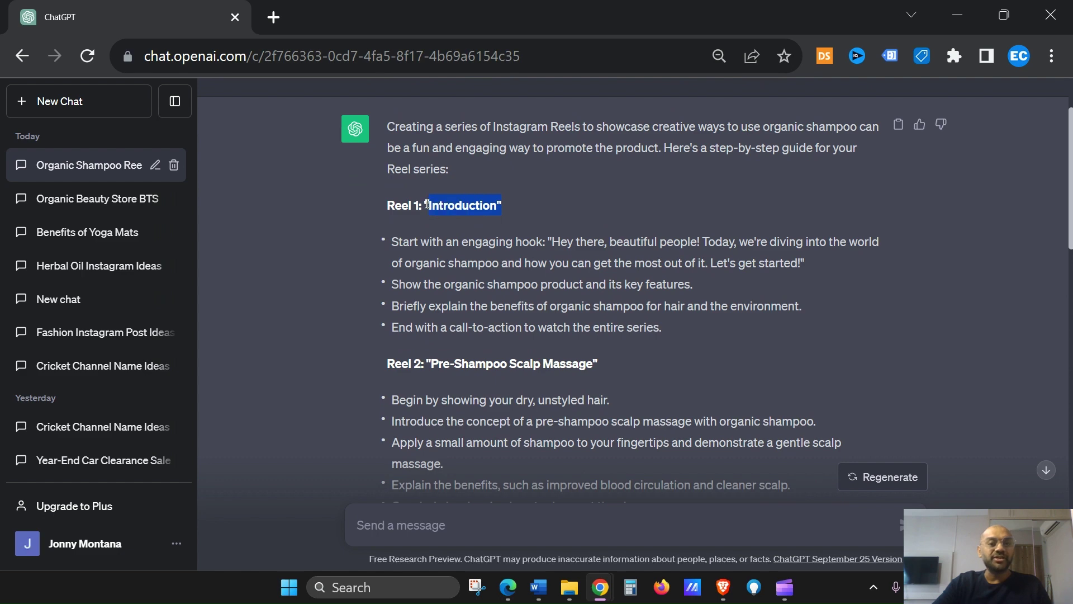
{"action": "scroll", "coordinate": [506, 251], "scroll_direction": "down", "scroll_amount": 2}
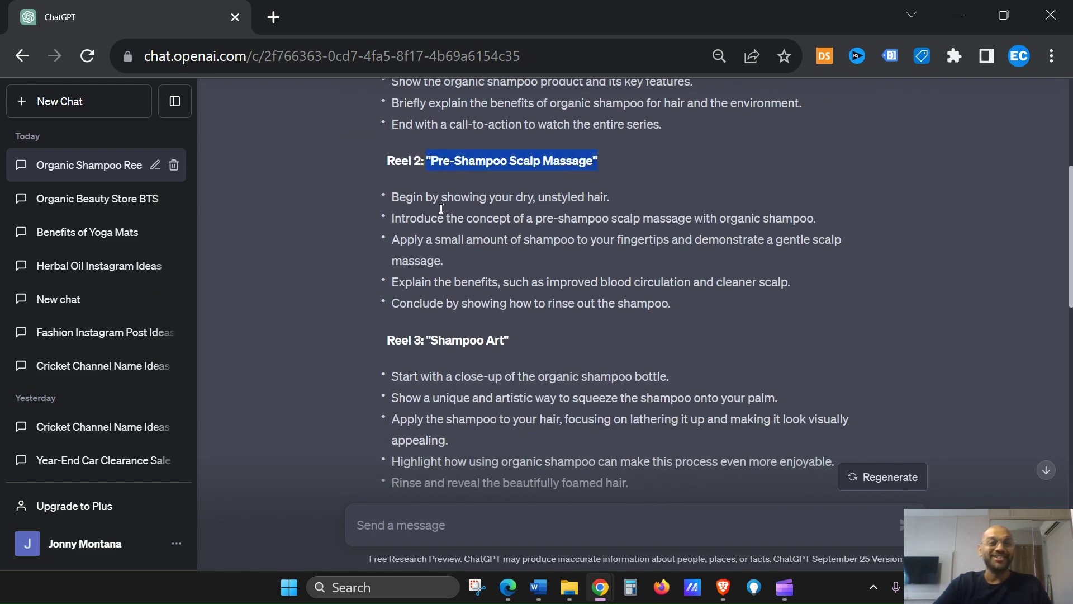
{"action": "mouse_move", "coordinate": [391, 198]}
{"action": "left_mouse_down"}
{"action": "mouse_move", "coordinate": [541, 217]}
{"action": "mouse_move", "coordinate": [664, 312]}
{"action": "mouse_move", "coordinate": [685, 316]}
{"action": "left_mouse_up"}
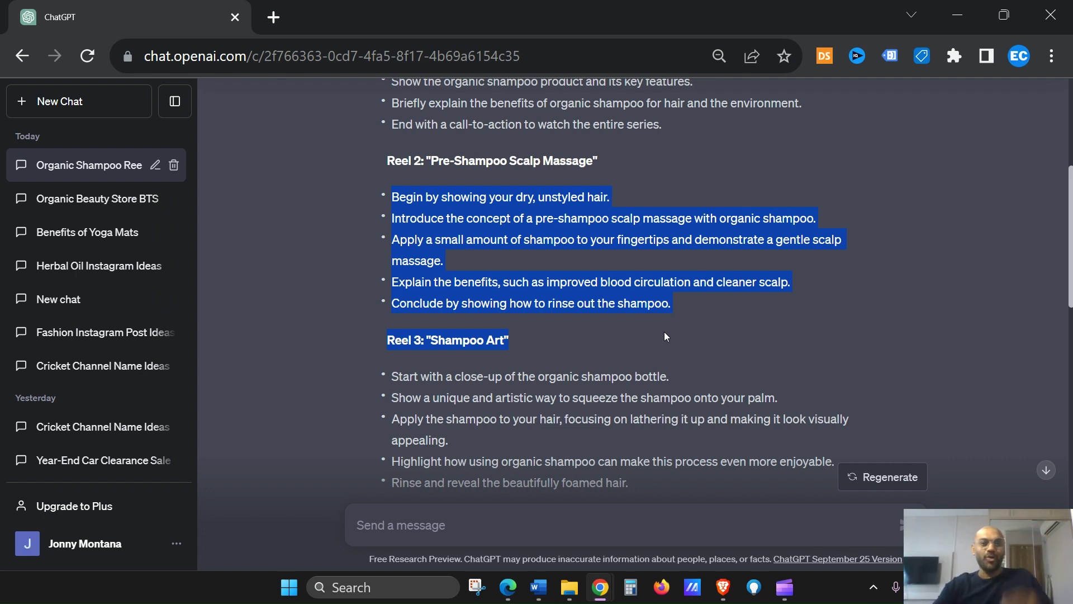
{"action": "scroll", "coordinate": [617, 283], "scroll_direction": "up", "scroll_amount": 3}
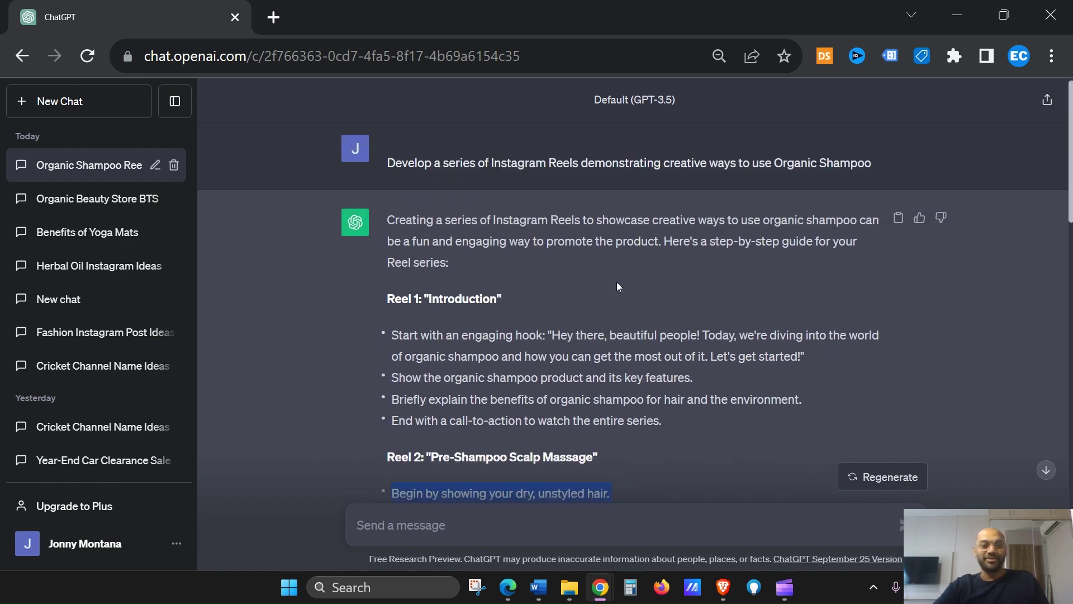
{"action": "scroll", "coordinate": [617, 286], "scroll_direction": "down", "scroll_amount": 5}
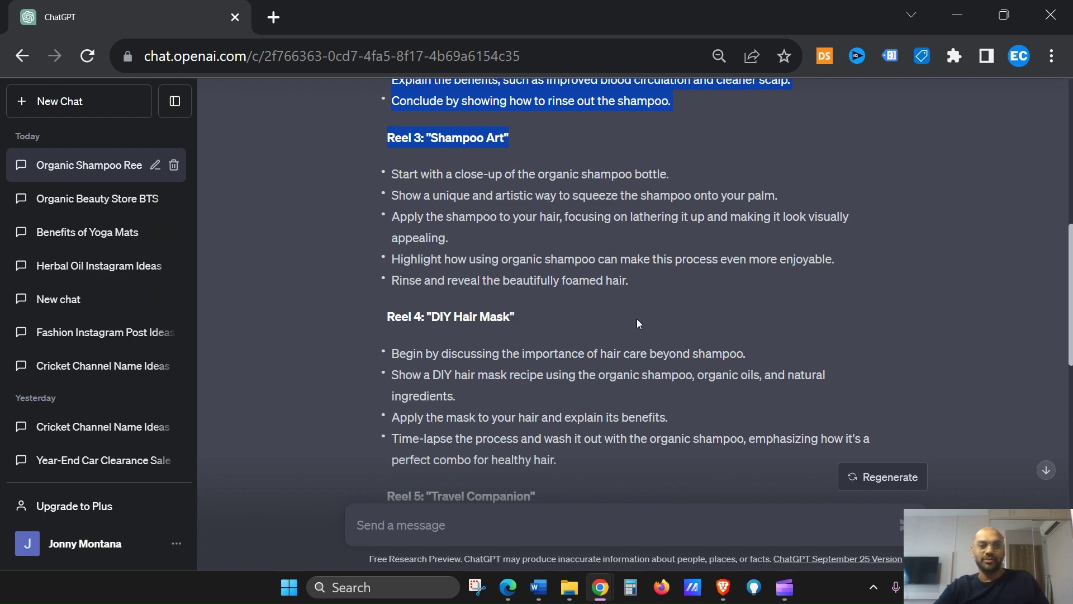
{"action": "scroll", "coordinate": [636, 323], "scroll_direction": "down", "scroll_amount": 2}
{"action": "scroll", "coordinate": [637, 322], "scroll_direction": "down", "scroll_amount": 3}
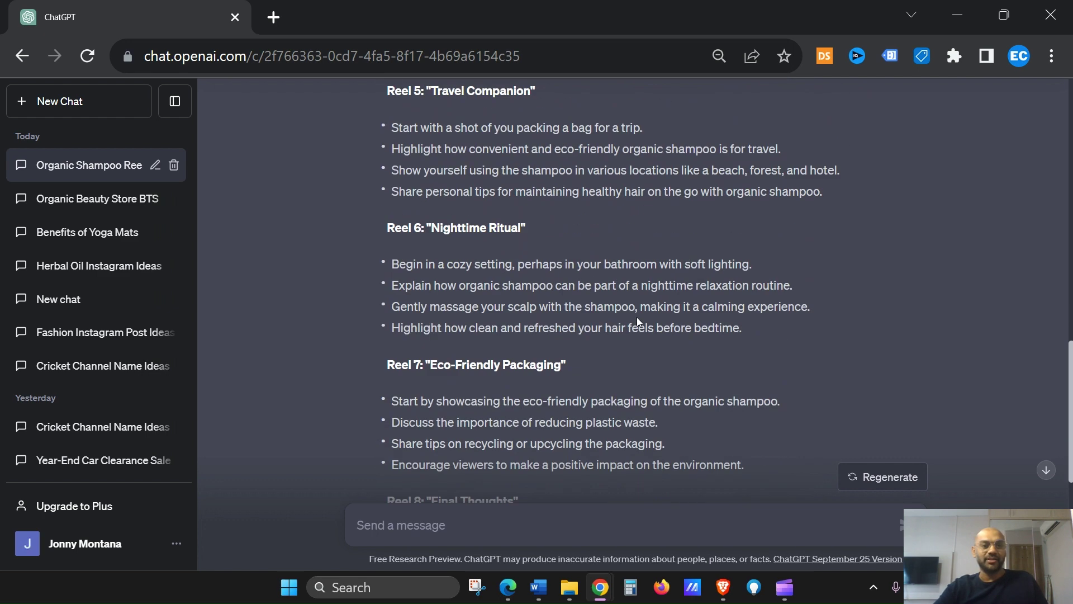
{"action": "scroll", "coordinate": [636, 318], "scroll_direction": "down", "scroll_amount": 1}
{"action": "scroll", "coordinate": [636, 318], "scroll_direction": "down", "scroll_amount": 3}
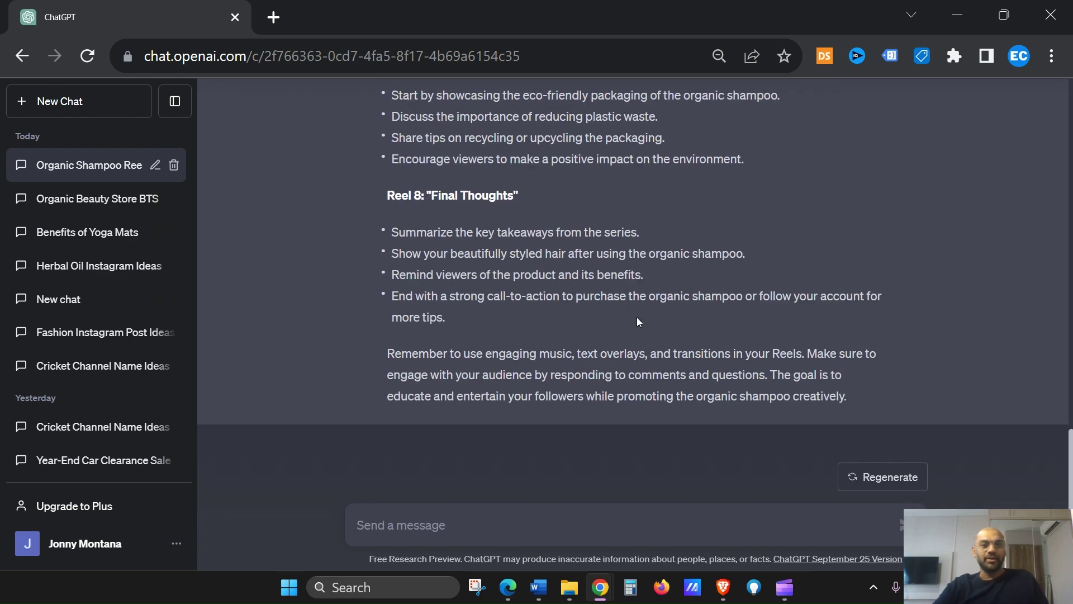
{"action": "scroll", "coordinate": [645, 353], "scroll_direction": "up", "scroll_amount": 2}
{"action": "scroll", "coordinate": [645, 353], "scroll_direction": "up", "scroll_amount": 10}
{"action": "scroll", "coordinate": [645, 352], "scroll_direction": "up", "scroll_amount": 4}
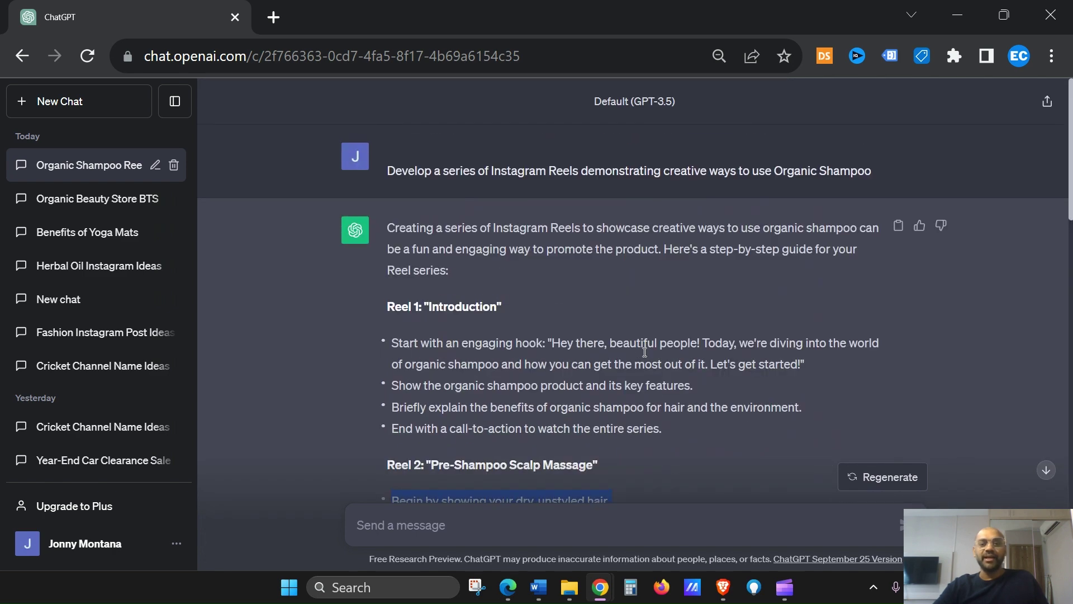